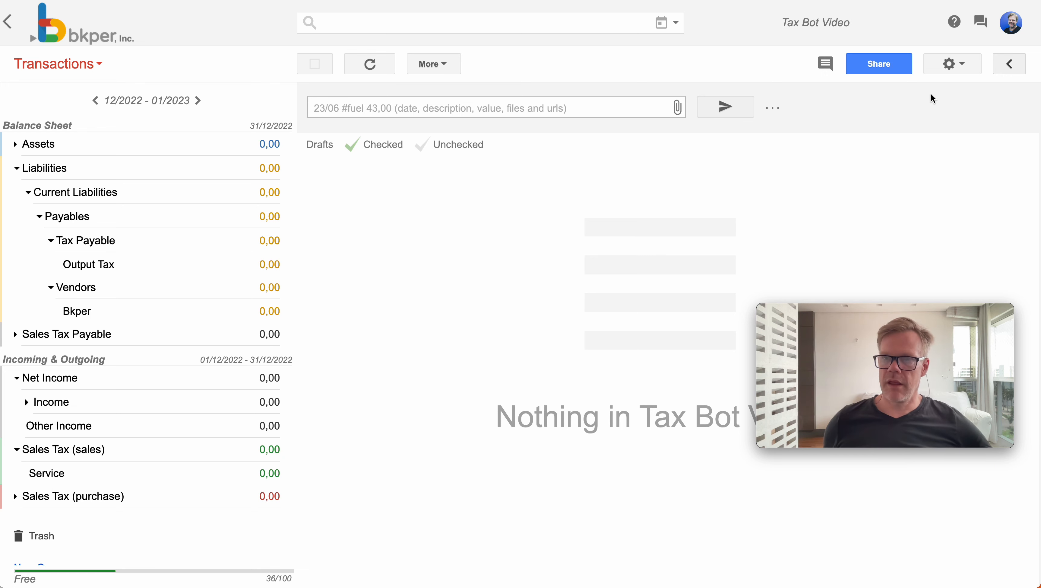
- Install the Tax Bot app from the book's automations and return to the book's transactions
left_click(973, 69)
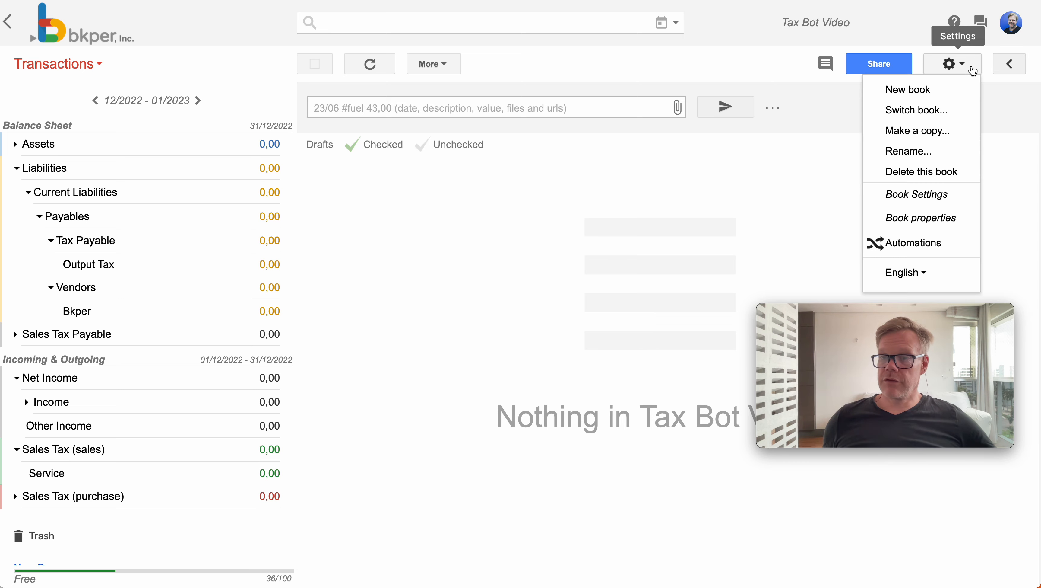
left_click(943, 246)
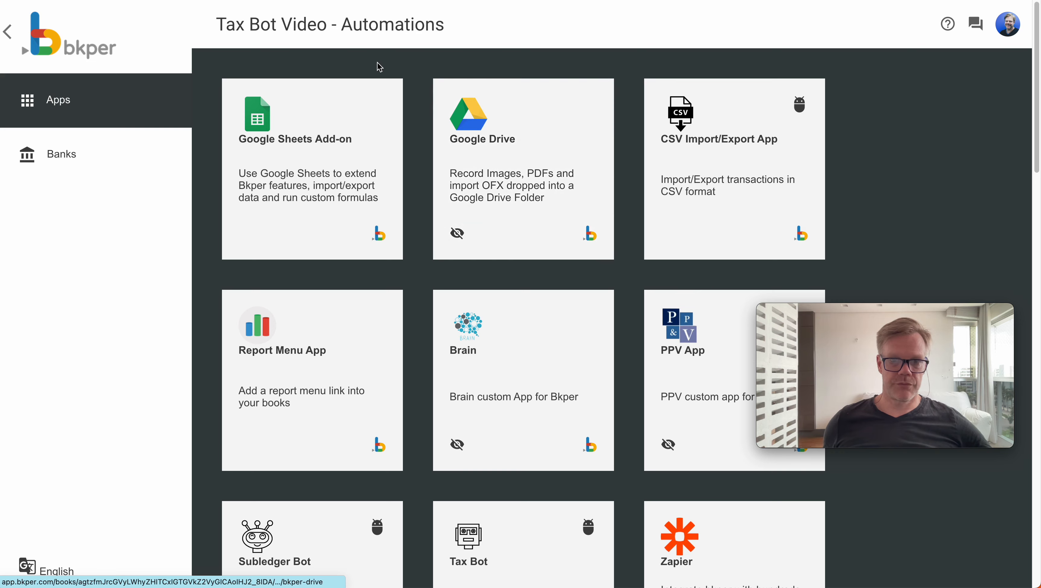
scroll(477, 337, "down", 5)
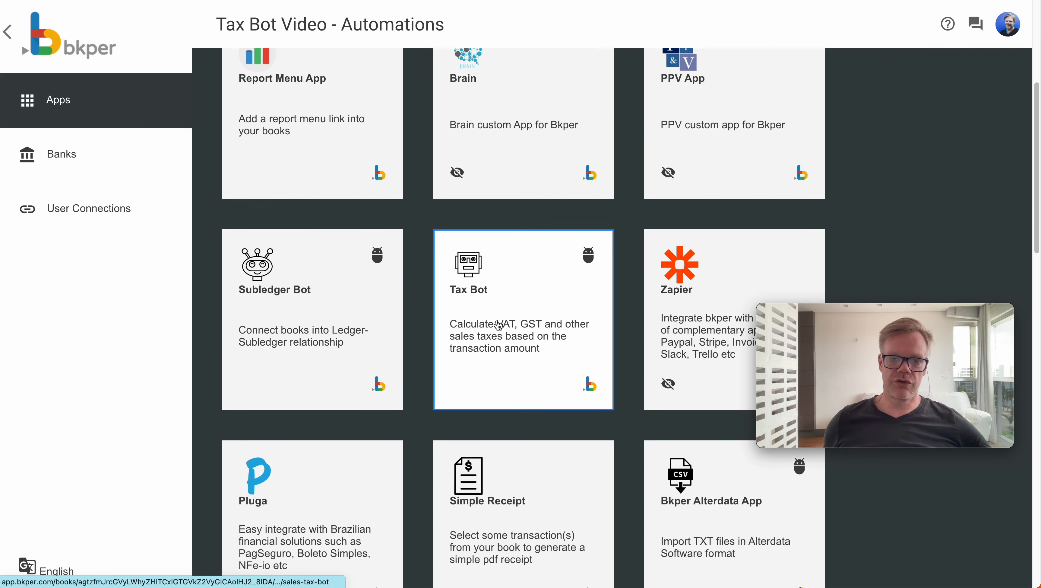
left_click(502, 289)
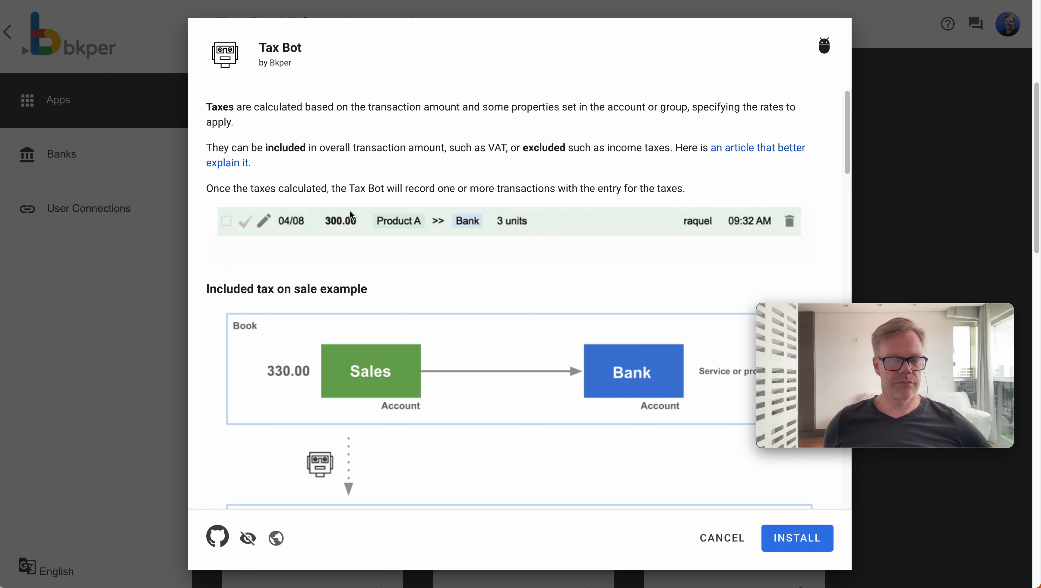
scroll(351, 214, "down", 5)
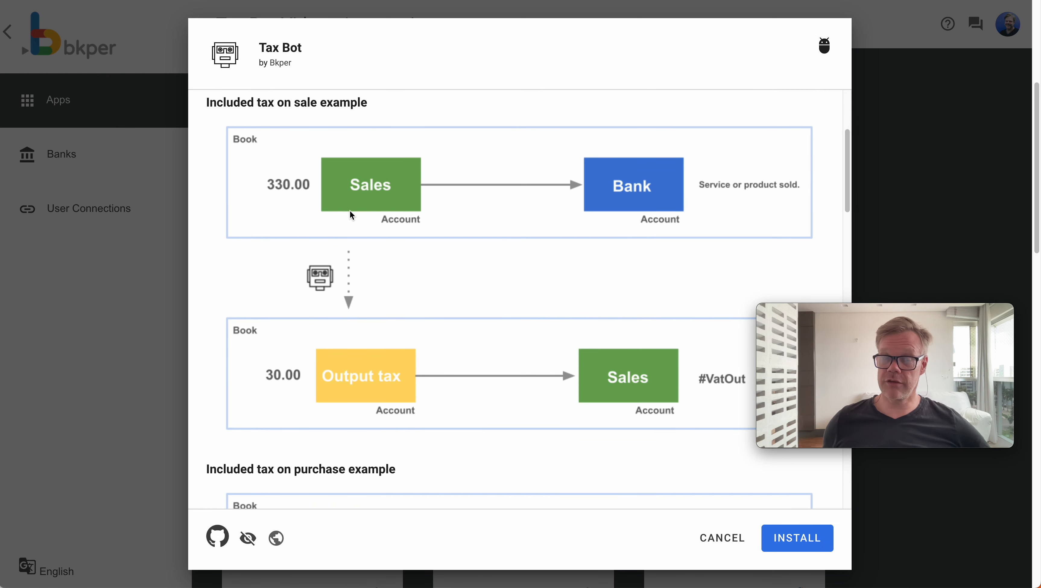
scroll(352, 215, "down", 15)
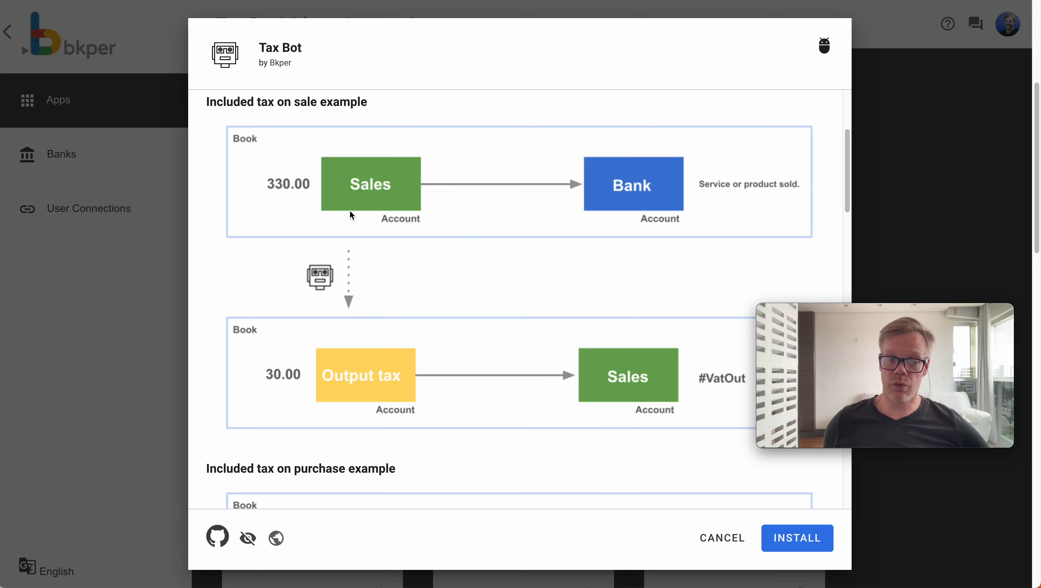
scroll(352, 215, "down", 12)
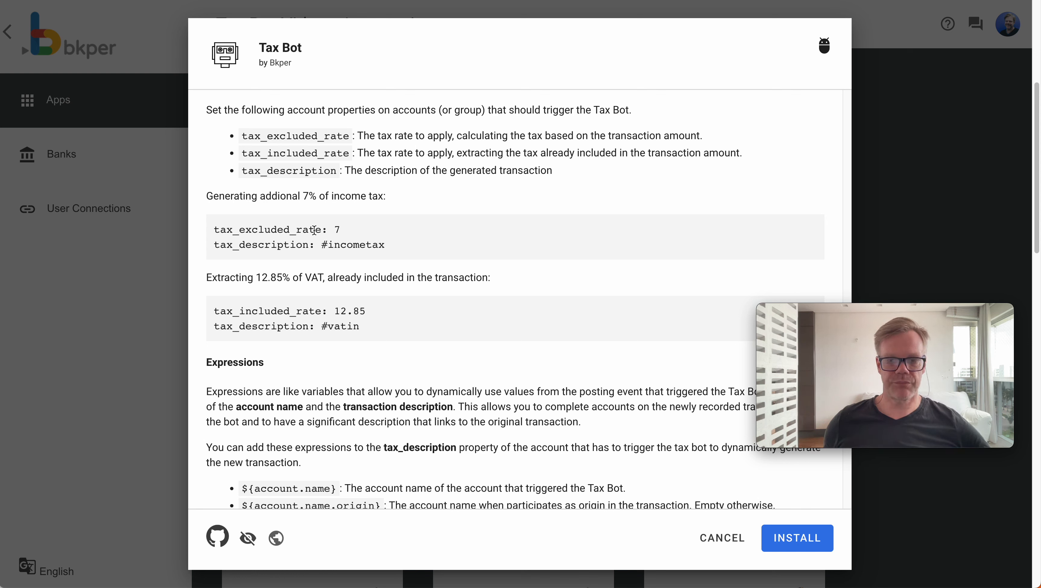
left_click(793, 544)
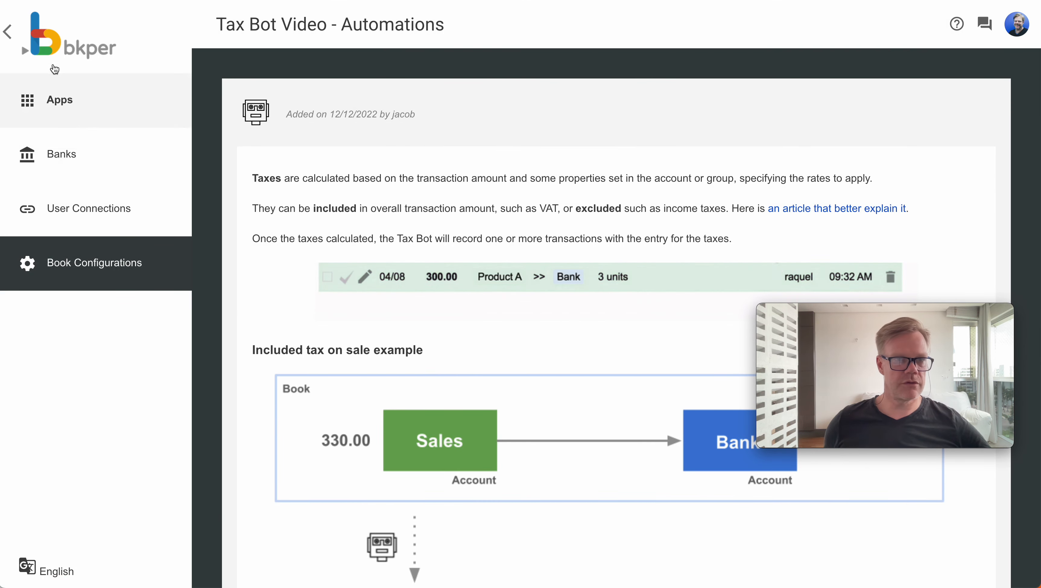
left_click(18, 30)
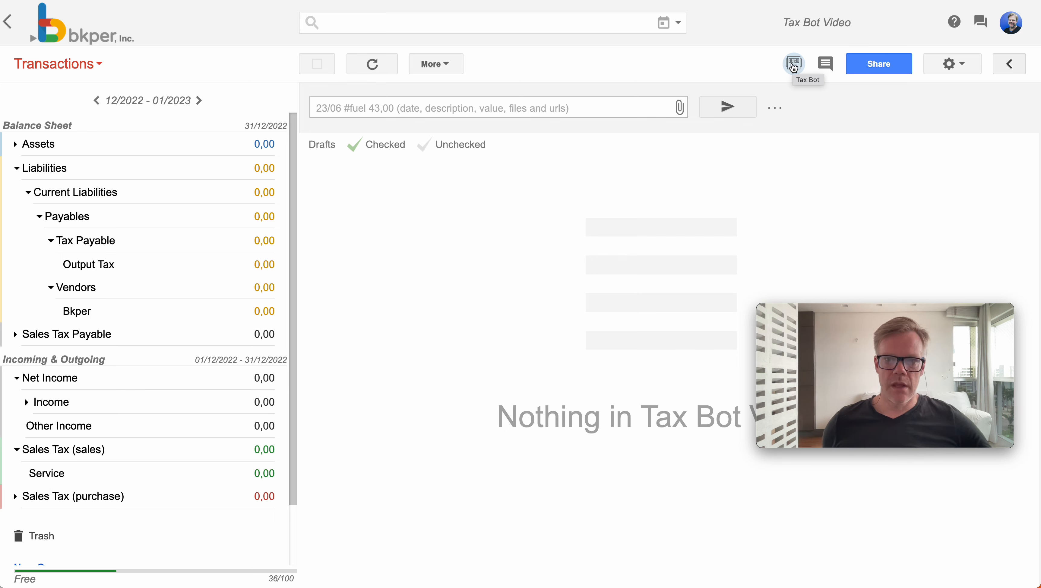
- Open the Sales Tax (sales) group for editing to view its tax properties
scroll(194, 319, "down", 2)
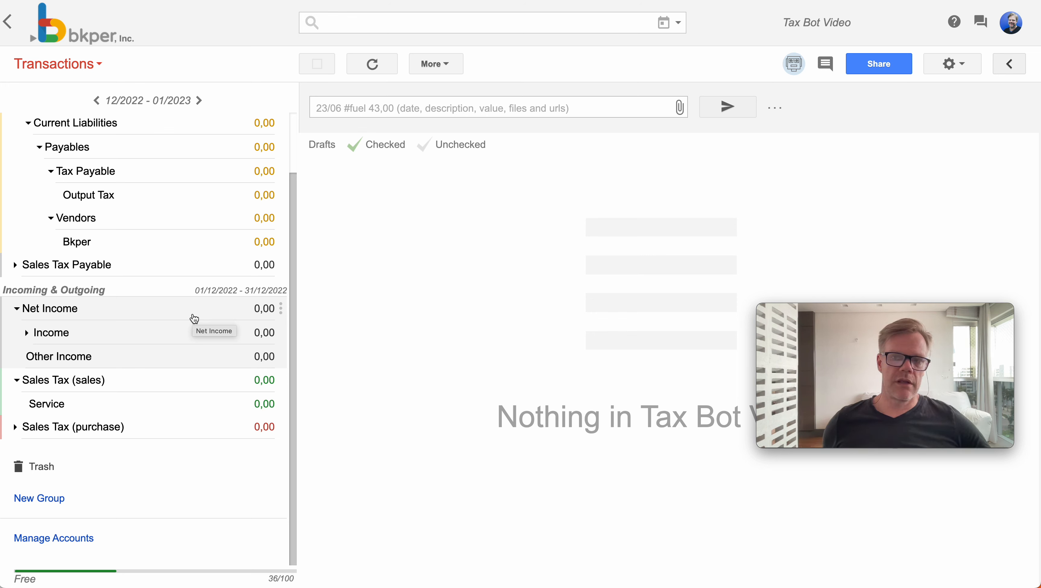
mouse_move(102, 382)
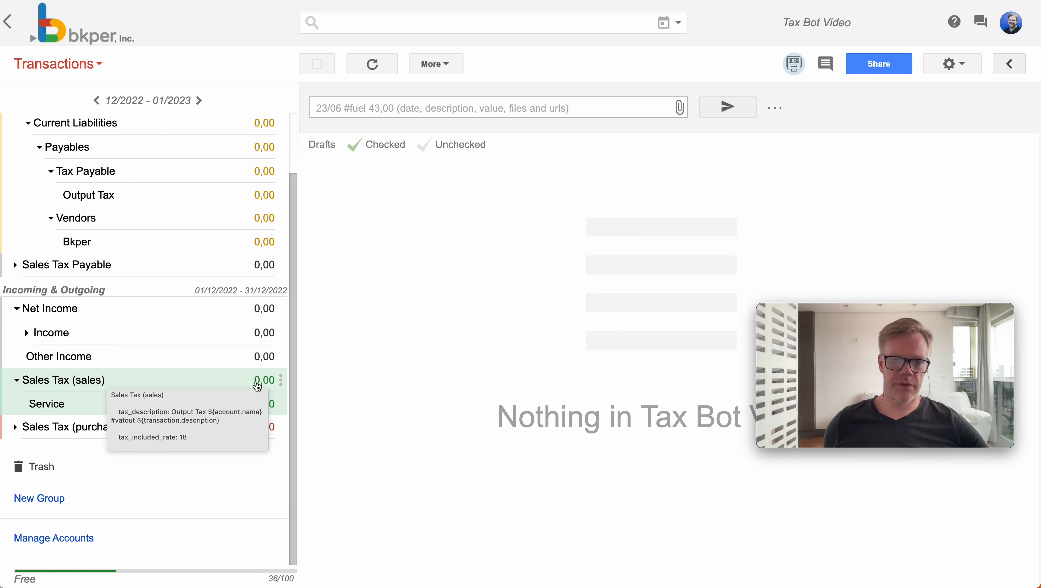
left_click(281, 380)
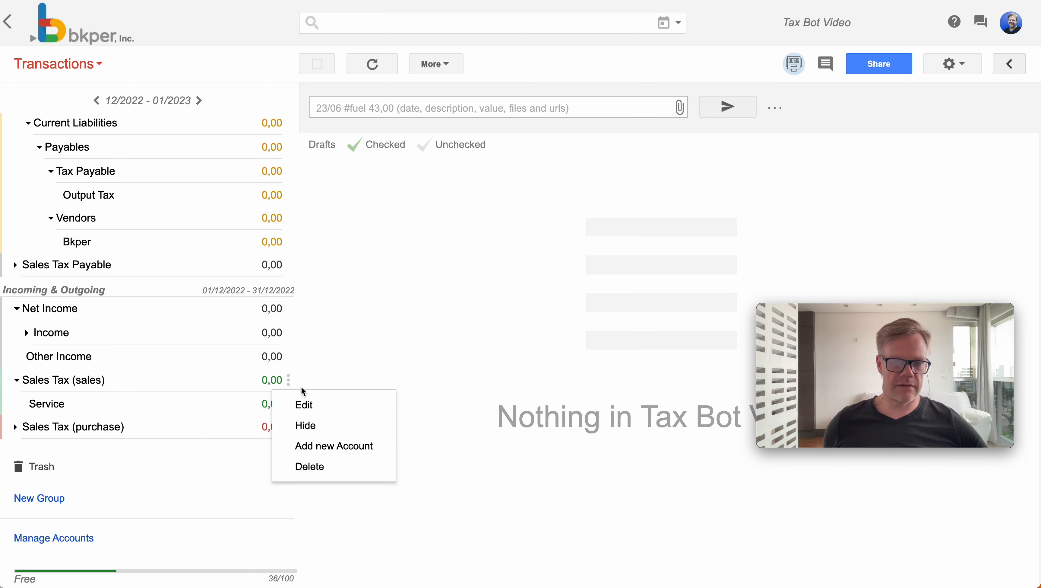
left_click(312, 408)
left_click(838, 325)
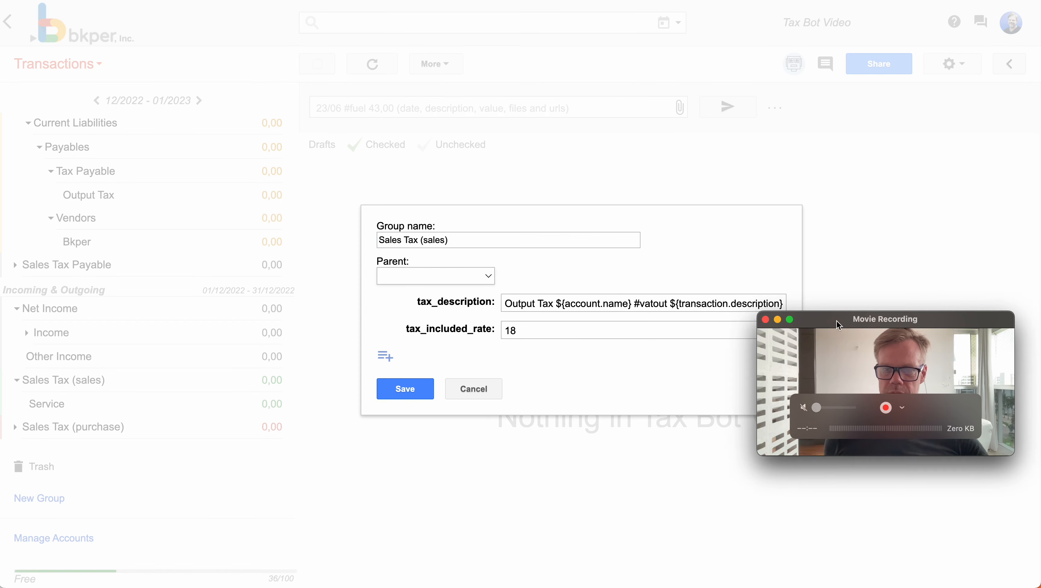
left_click_drag(839, 325, 818, 439)
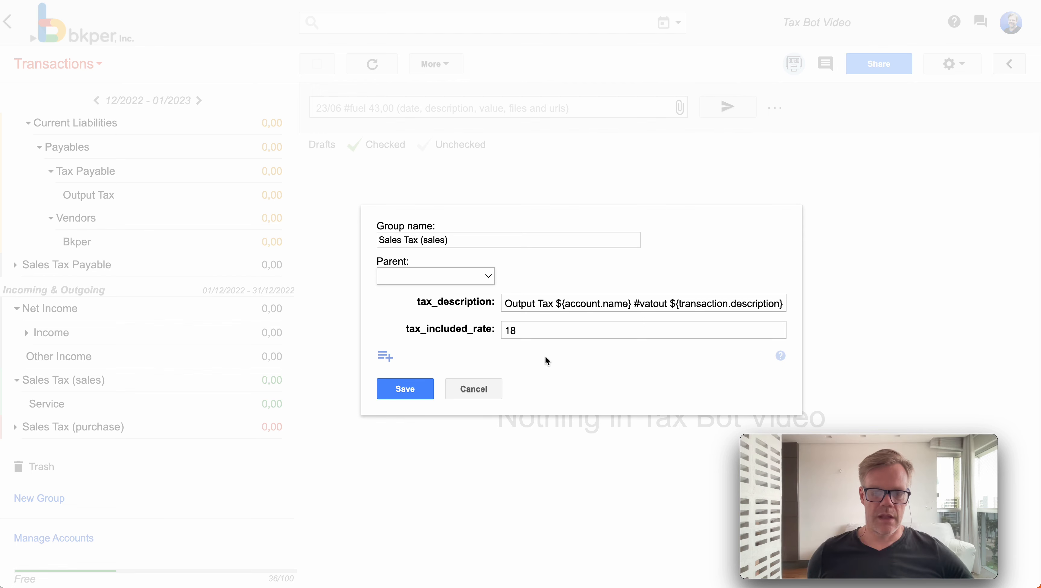
- Examine the Output Tax, ${account.name}, #vatout and ${transaction.description} parts of the group's tax_description, then save the group
left_click(509, 303)
left_click(505, 303)
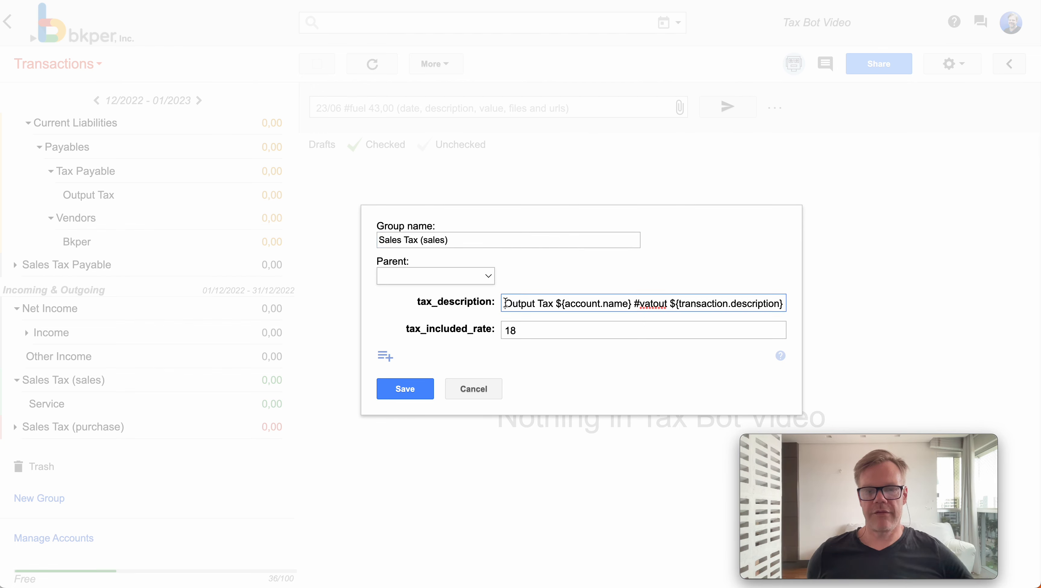
left_click_drag(505, 303, 552, 298)
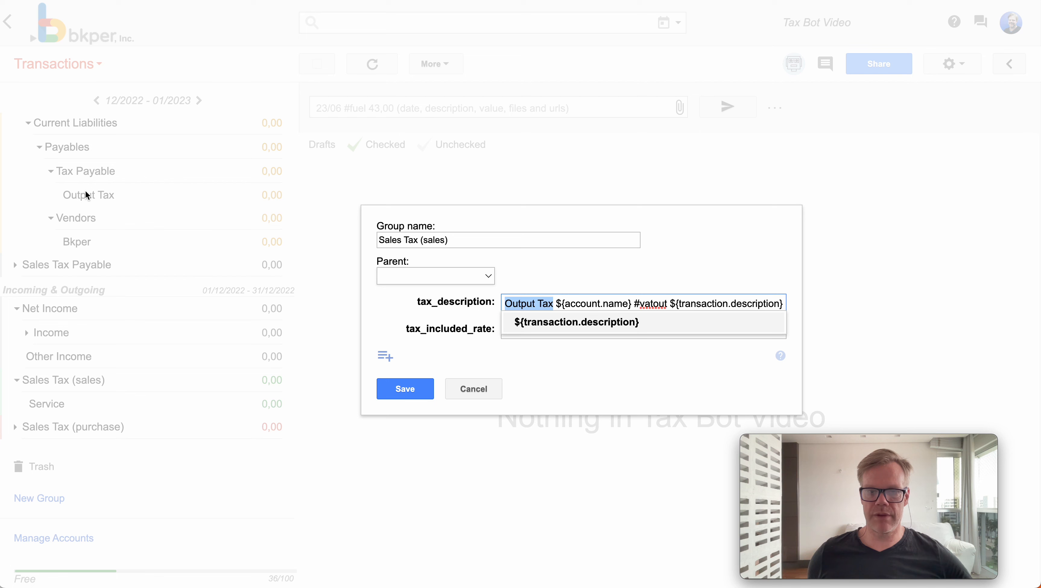
left_click(558, 304)
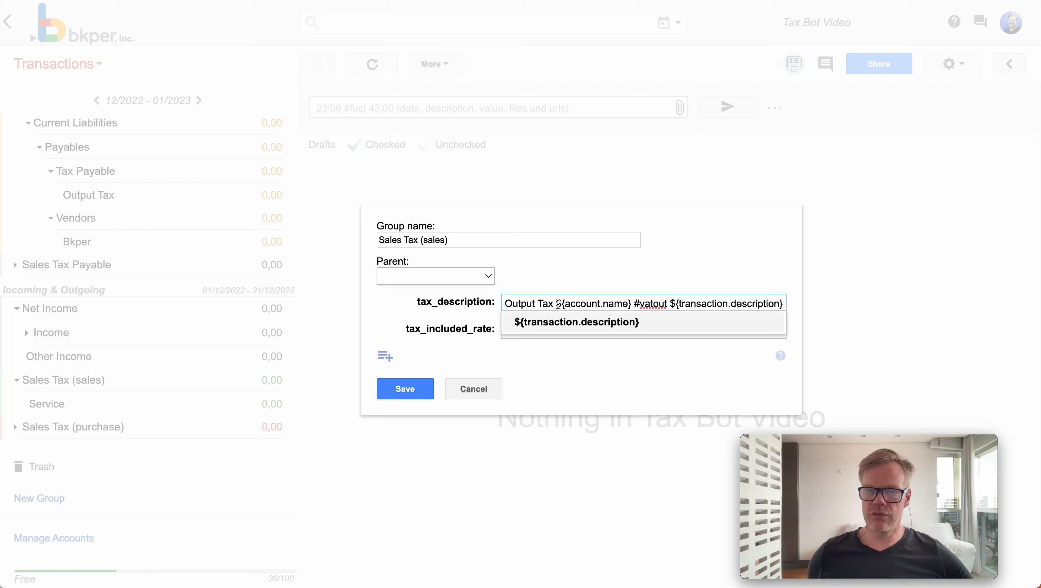
left_click_drag(558, 304, 631, 303)
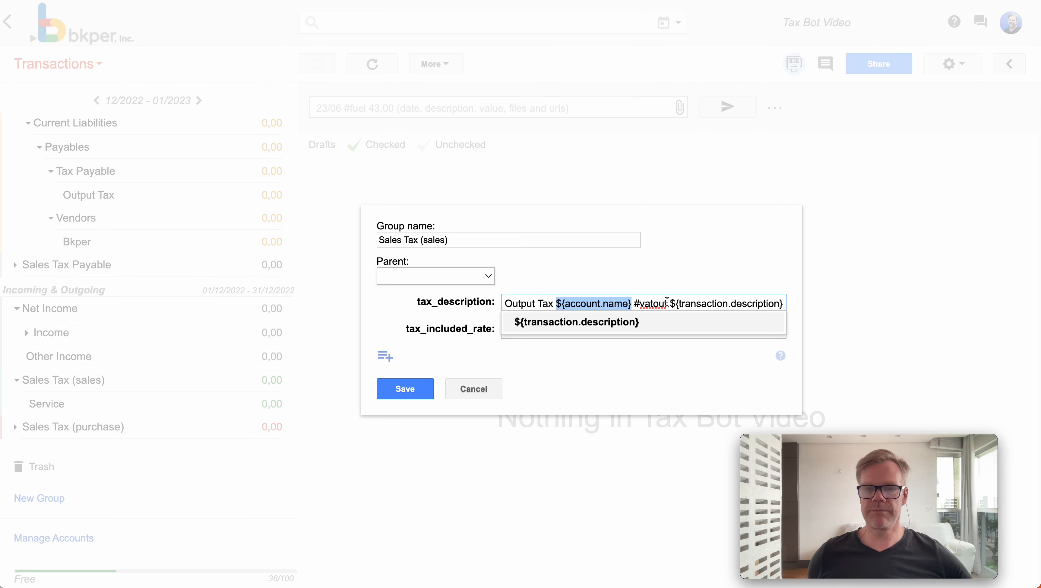
left_click_drag(635, 303, 784, 311)
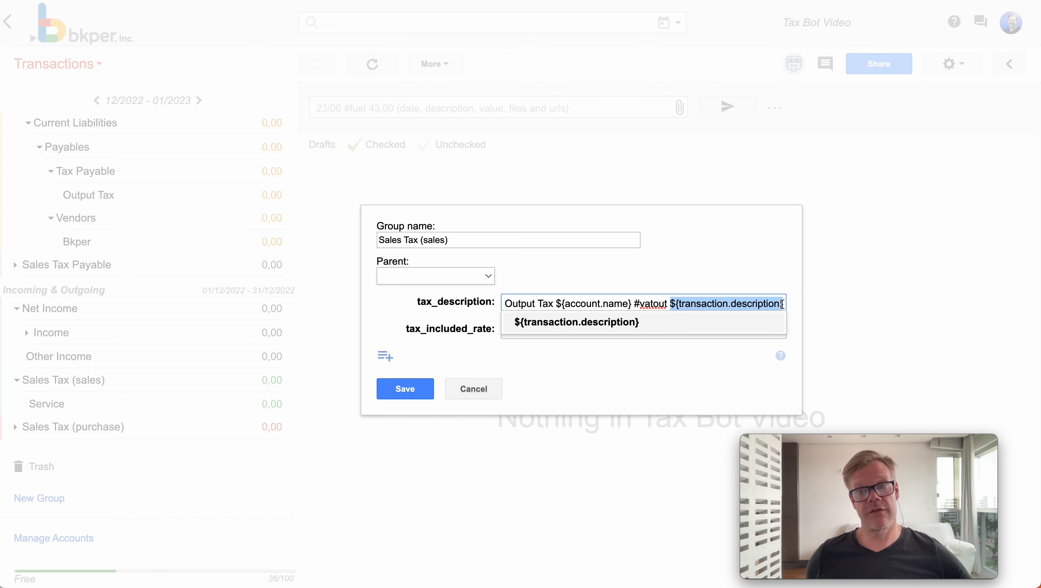
left_click(410, 387)
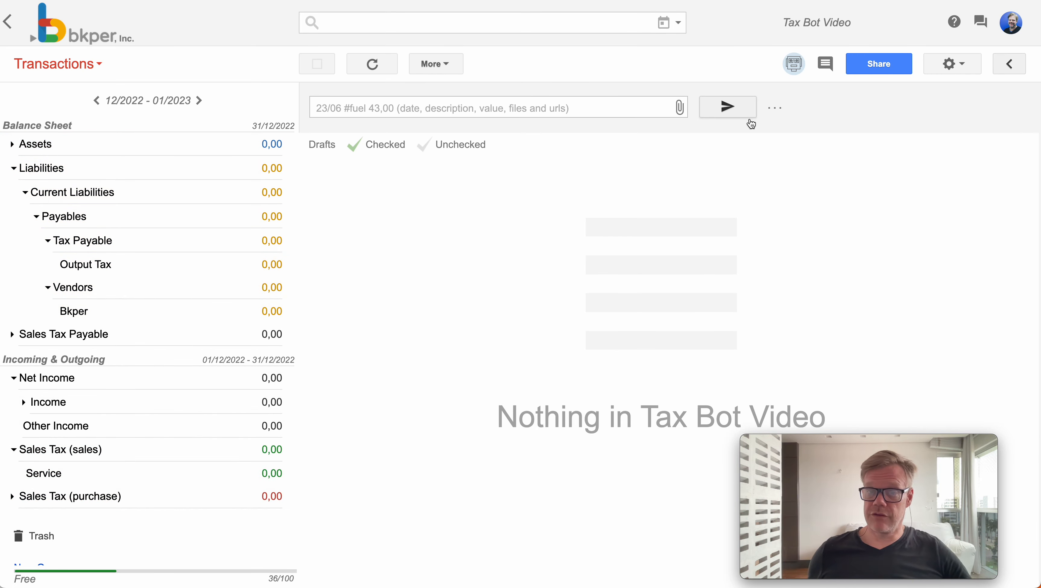
- Record a transaction of 1180 from Service to Tag Design with the description "Professional Service"
left_click(780, 105)
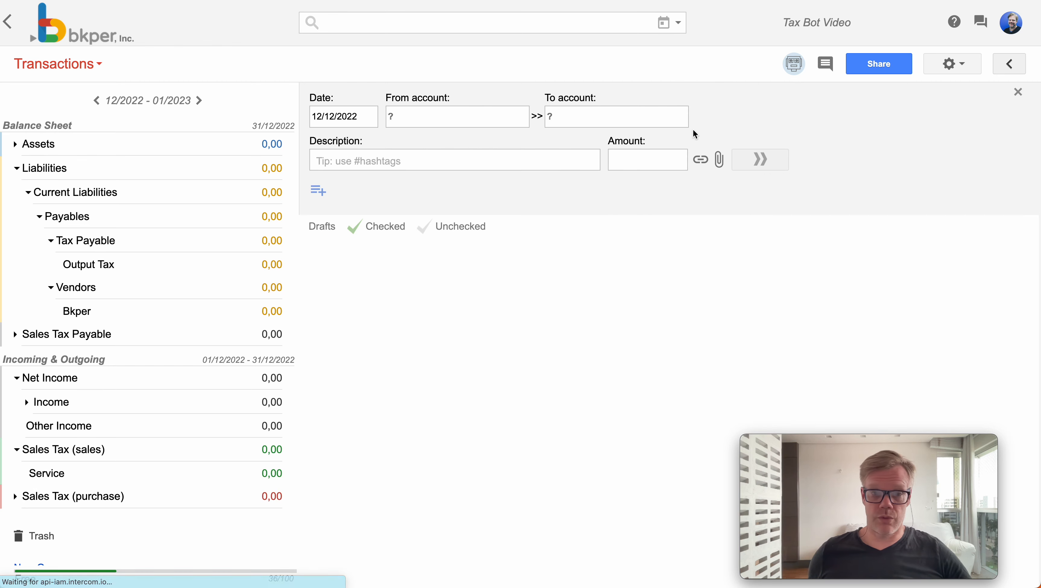
left_click(436, 117)
left_click(421, 268)
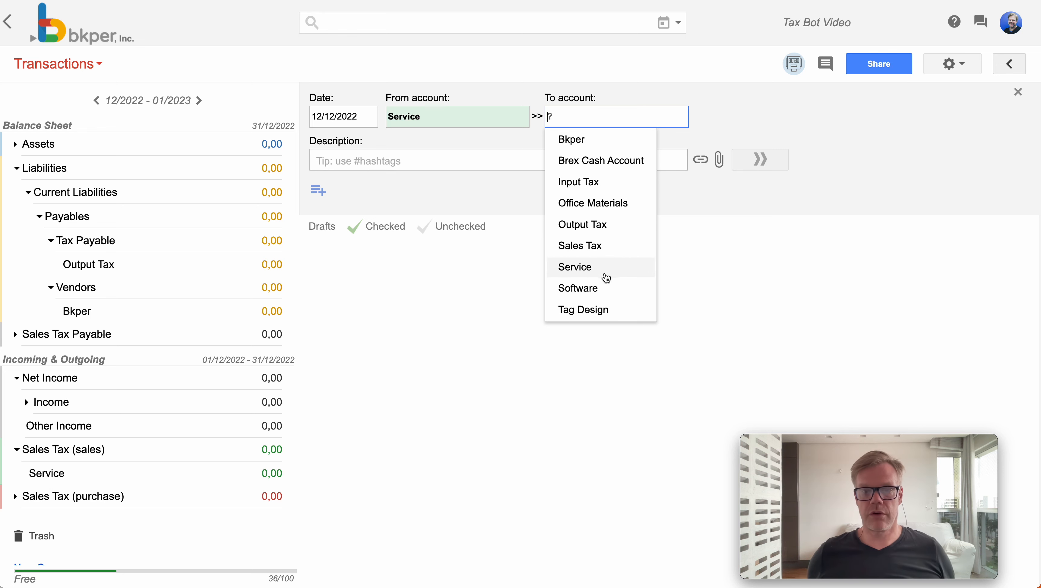
left_click(569, 313)
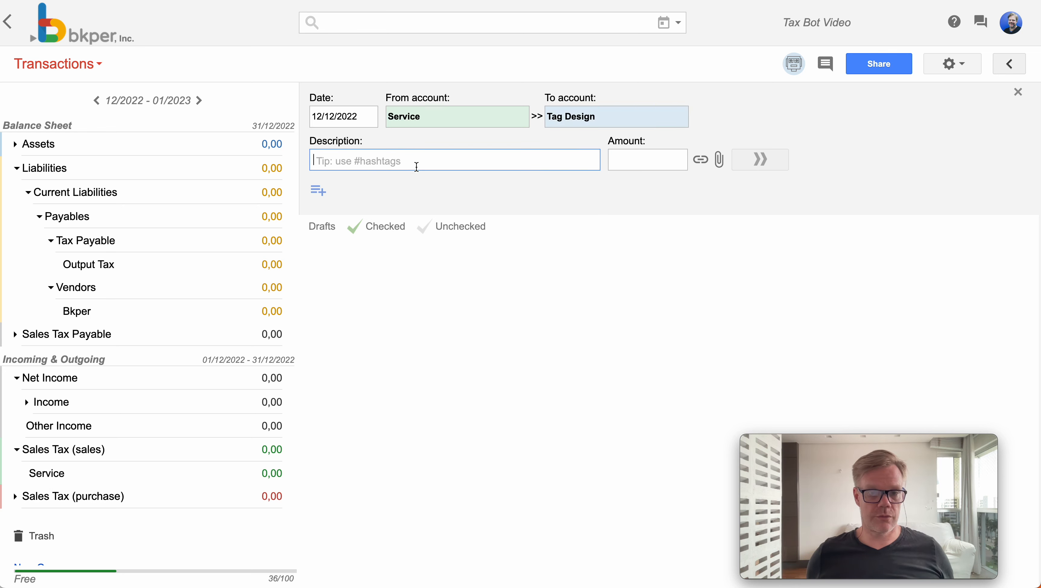
type("P")
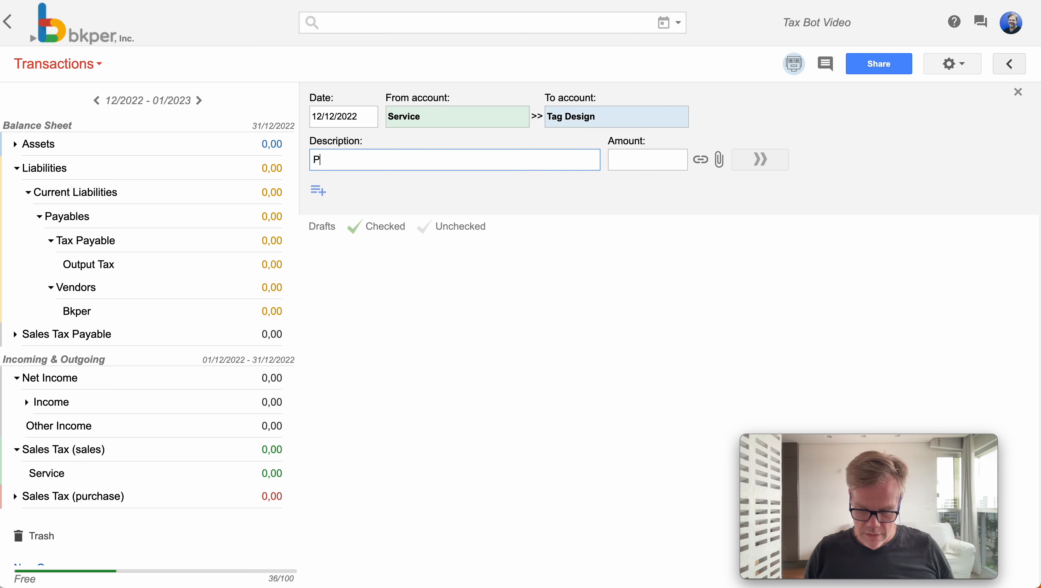
type("rofession")
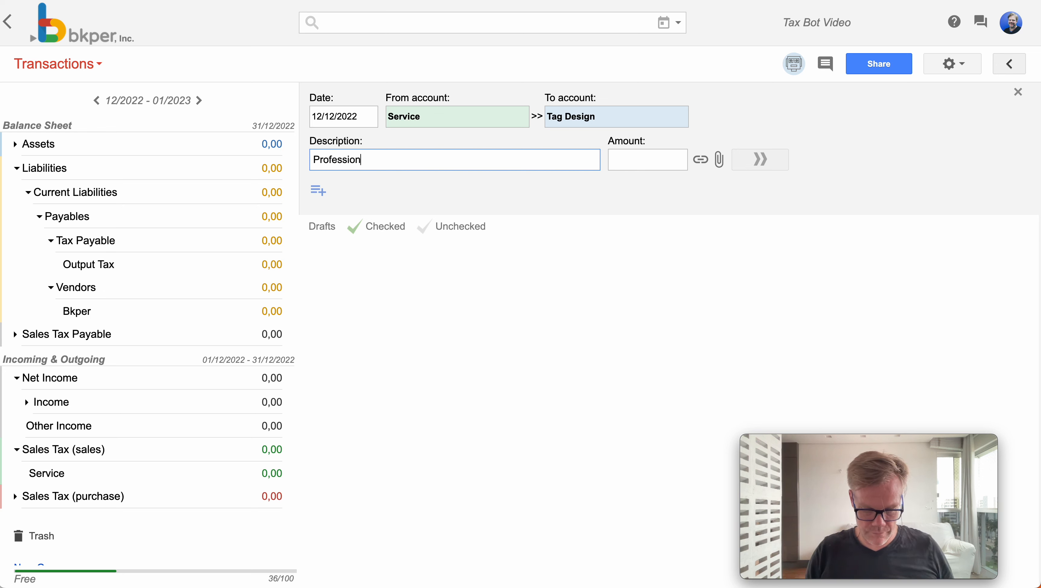
type("al Service")
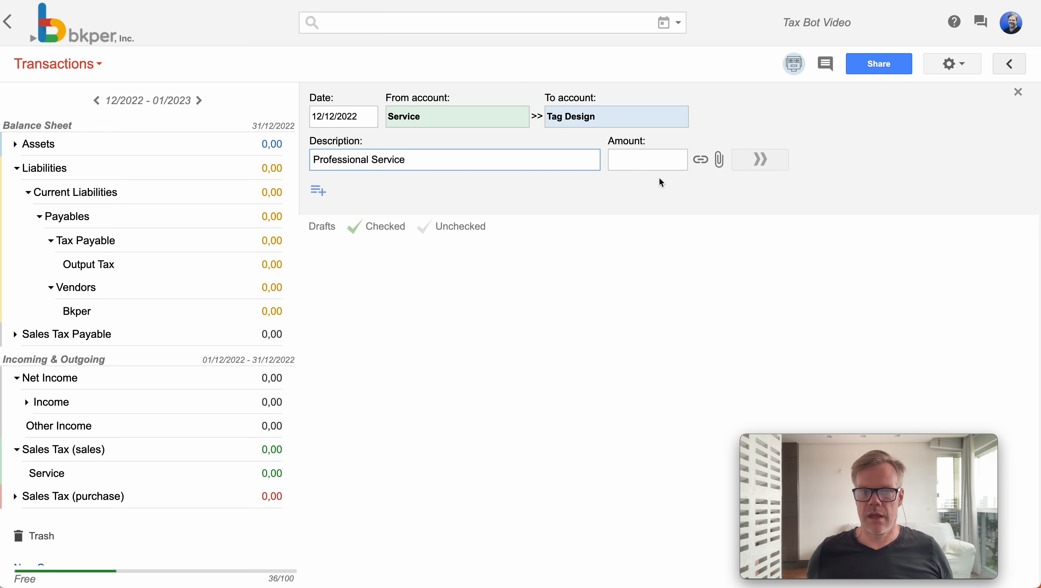
left_click(652, 153)
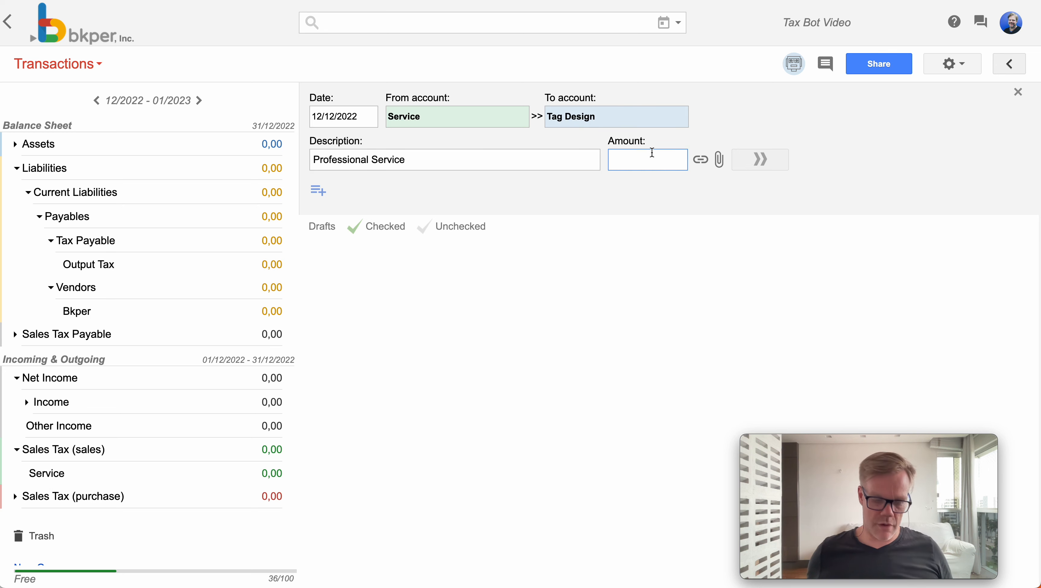
type("1180")
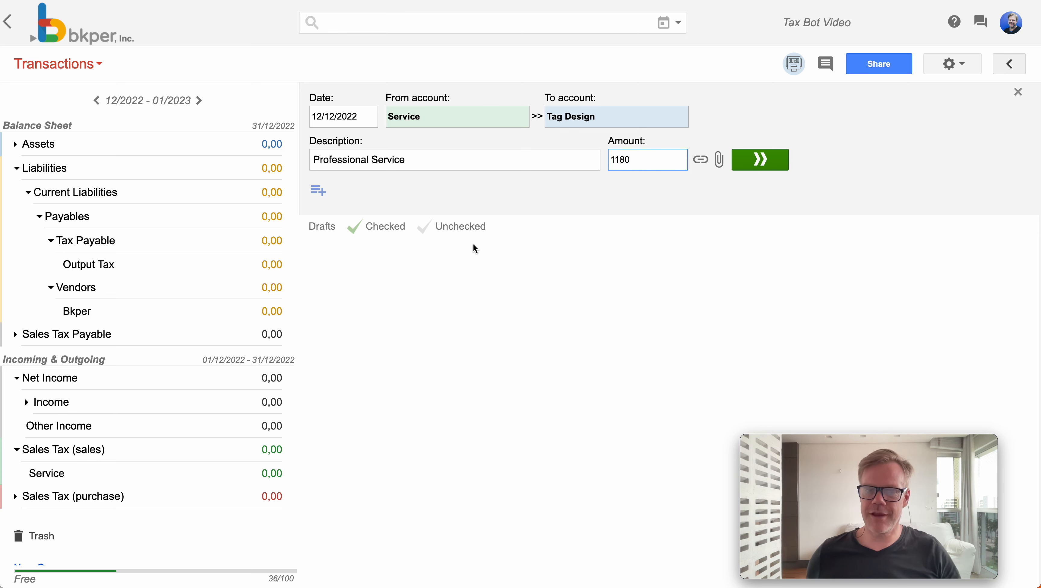
left_click(767, 166)
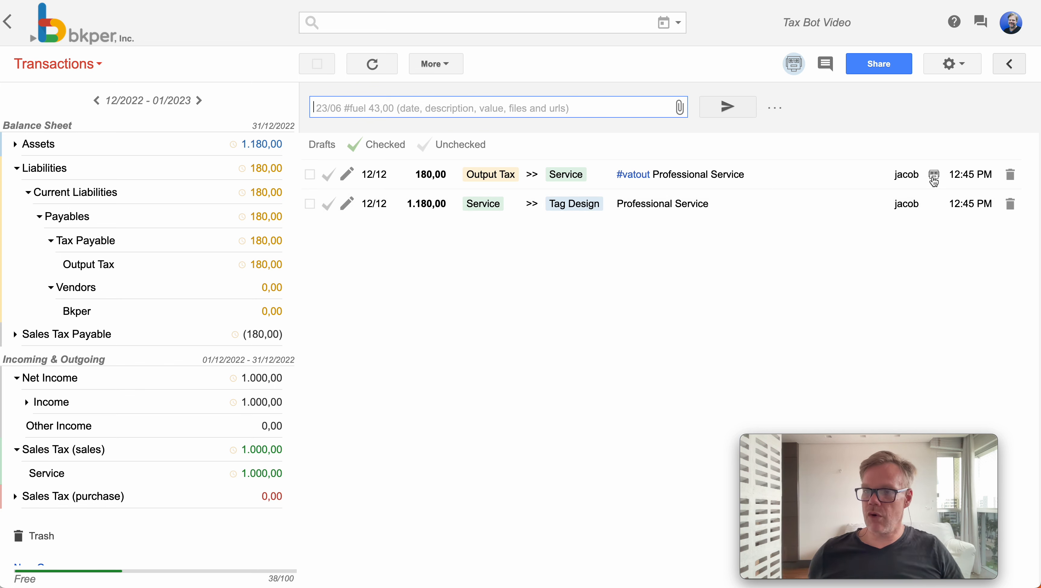
- Inspect the bot marker and the description text of the #vatout transaction from Output Tax to Service
mouse_move(935, 178)
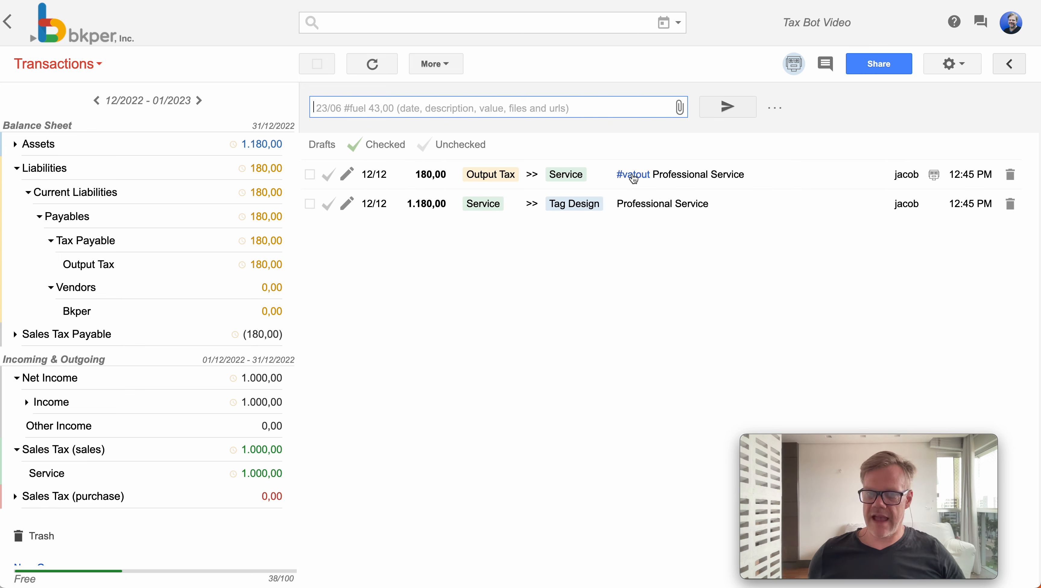
left_click_drag(655, 175, 732, 175)
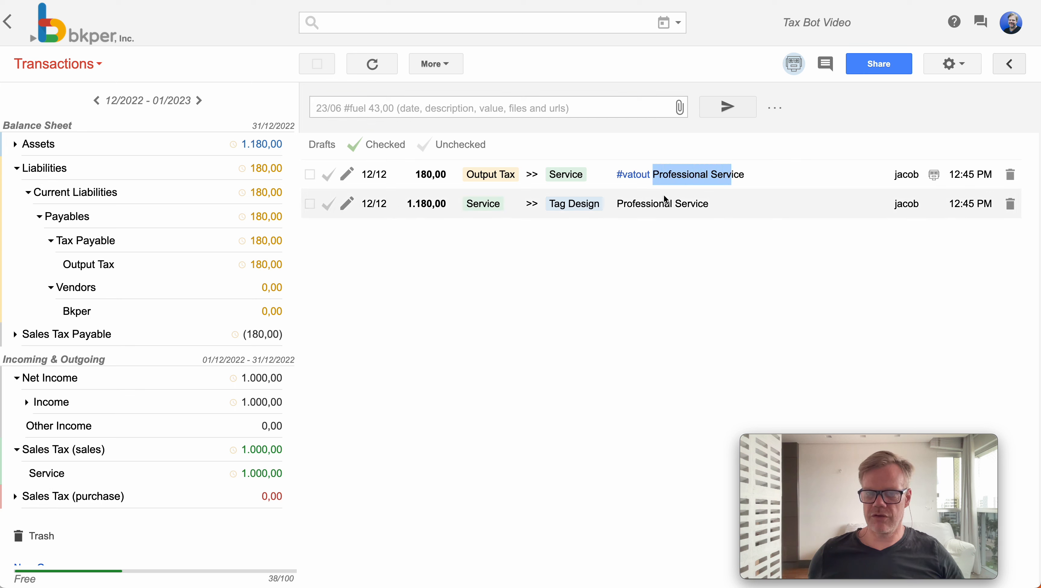
left_click(654, 231)
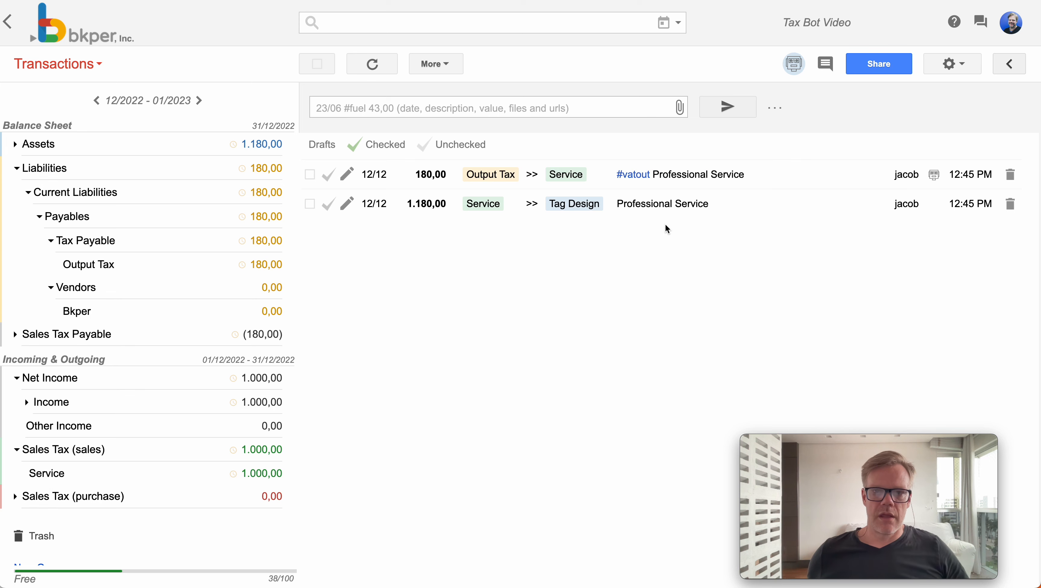
- Fill in a detailed transaction from Bkper to Software with the description "Monthly subscription" and an amount of 14
left_click(776, 110)
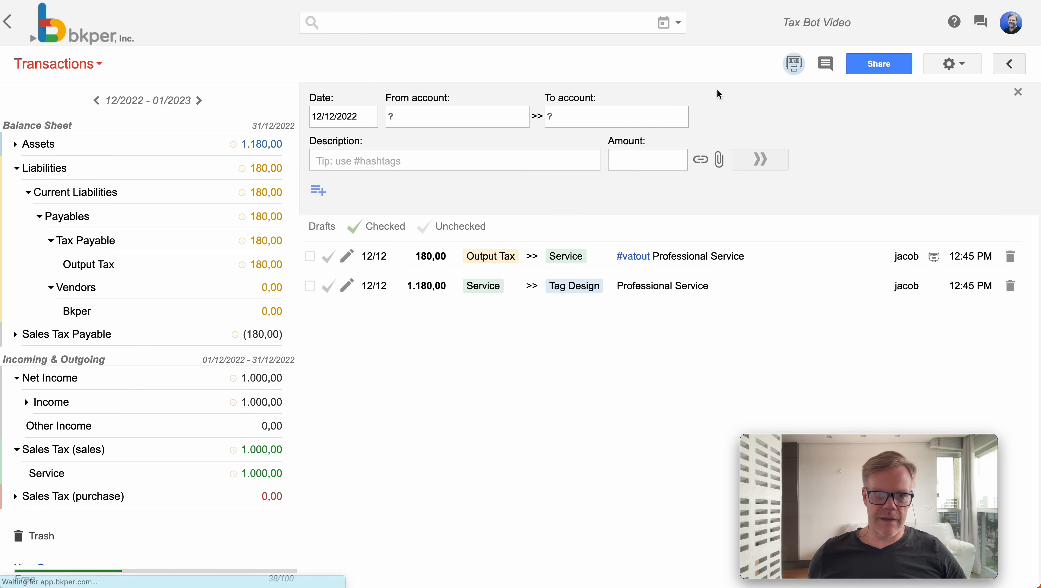
left_click(420, 118)
left_click(411, 140)
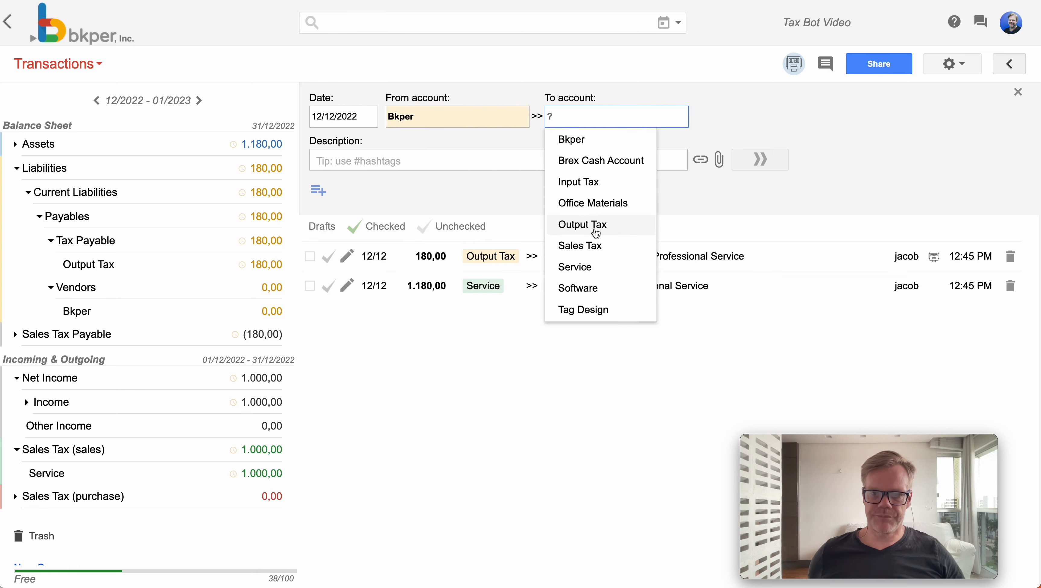
left_click(578, 288)
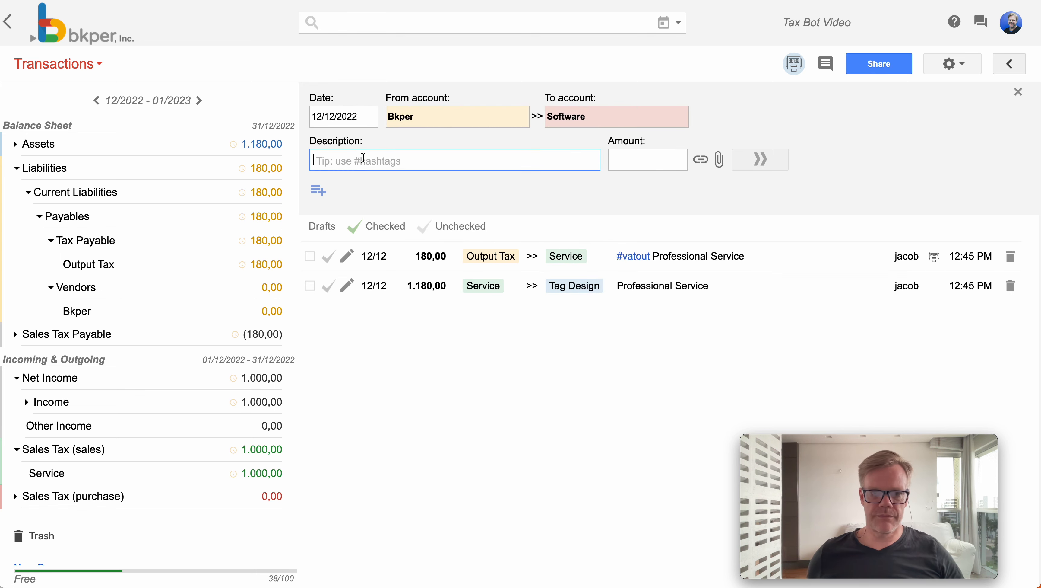
type("Month")
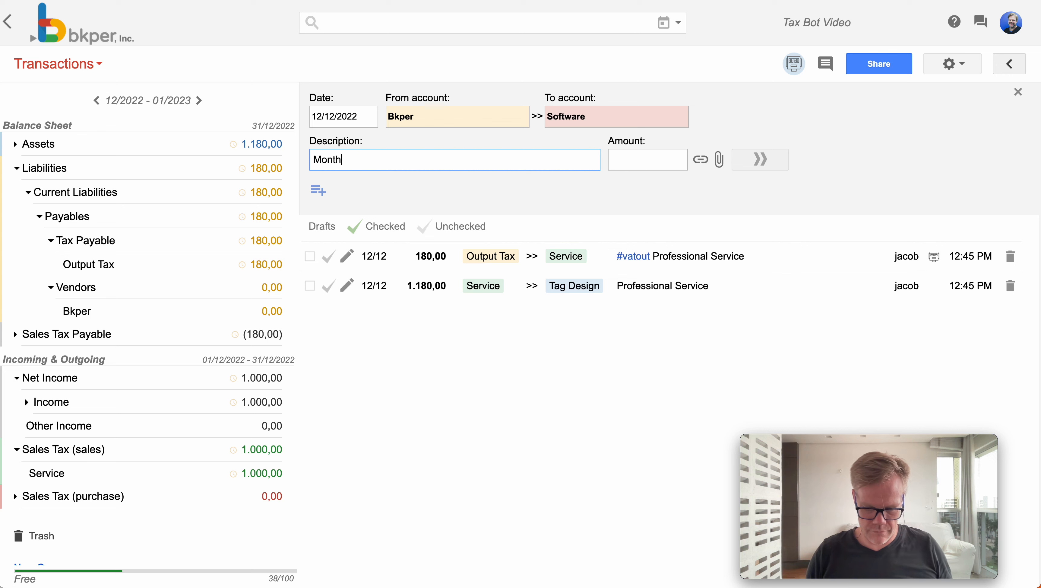
type("ly sub")
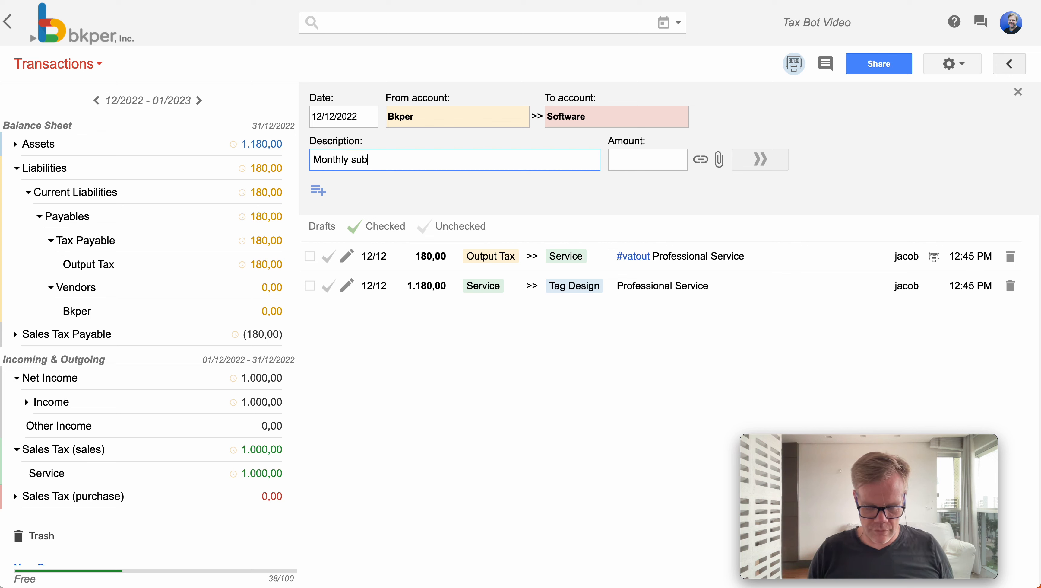
type("scriptio")
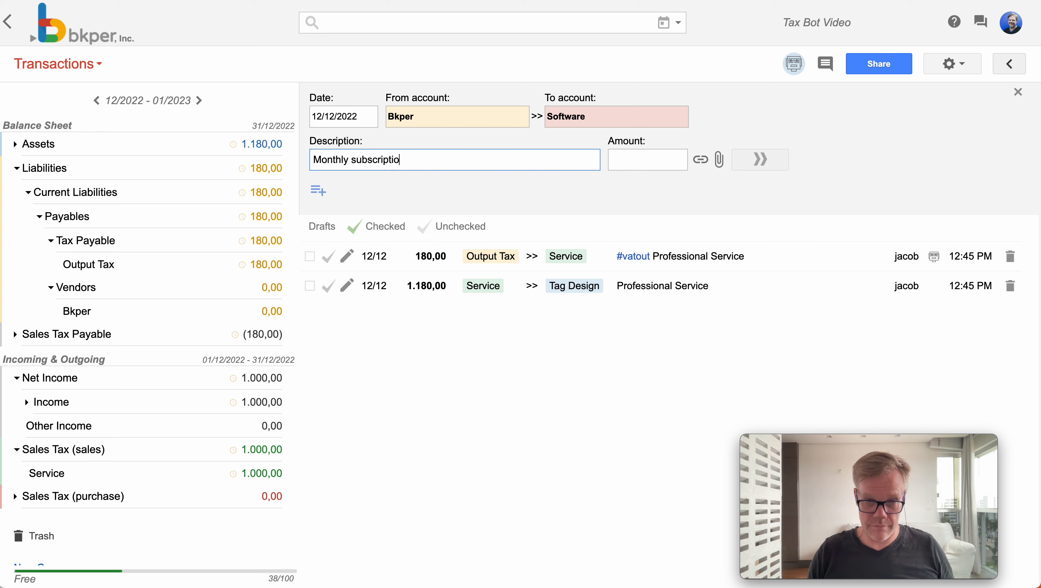
type("n")
key("Tab")
type("1")
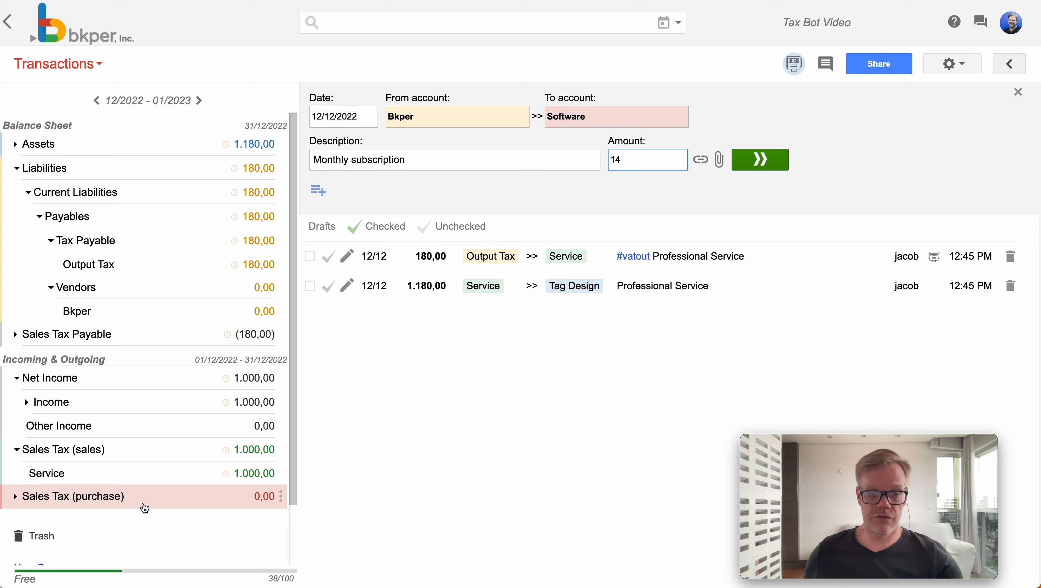
- Check the Sales Tax (purchase) group's tax properties and accounts, then record the prepared transaction
mouse_move(145, 507)
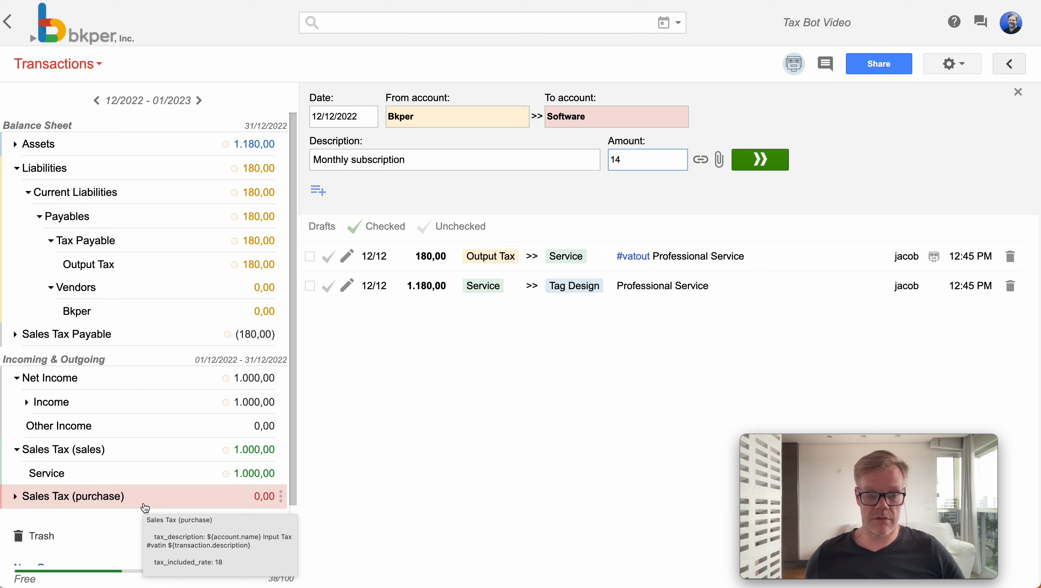
left_click(15, 496)
scroll(57, 510, "down", 3)
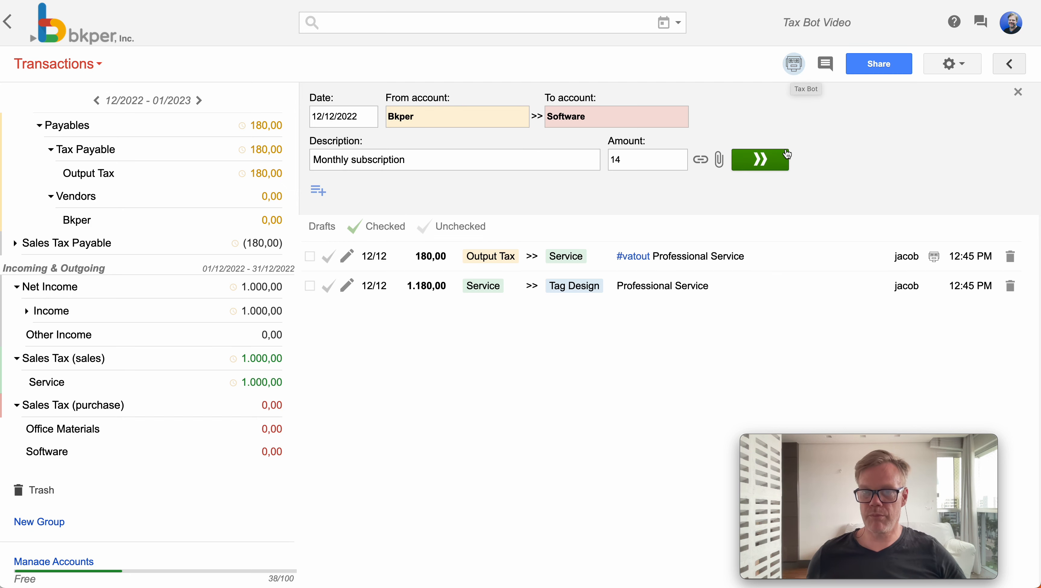
left_click(774, 160)
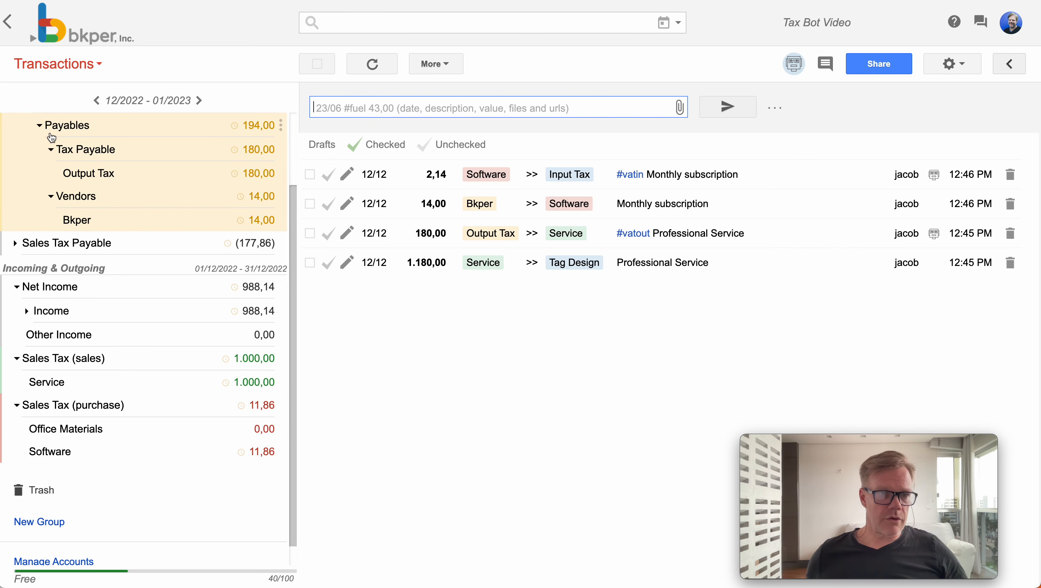
- Examine the tax accounts under Assets, Liabilities and the expanded Sales Tax Payable group, including Input Tax and Output Tax
scroll(45, 140, "up", 3)
left_click(24, 150)
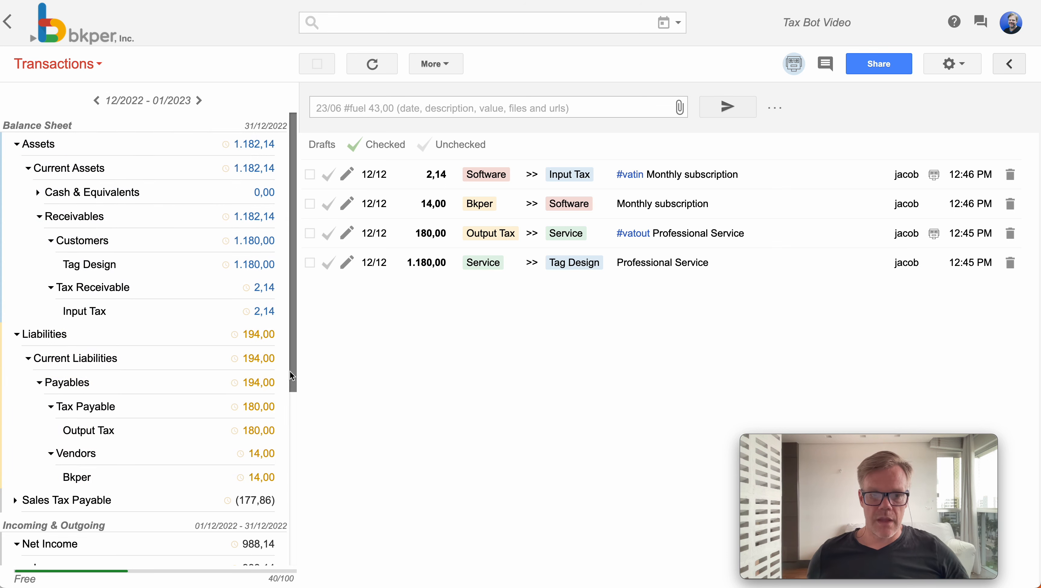
left_click_drag(289, 371, 290, 407)
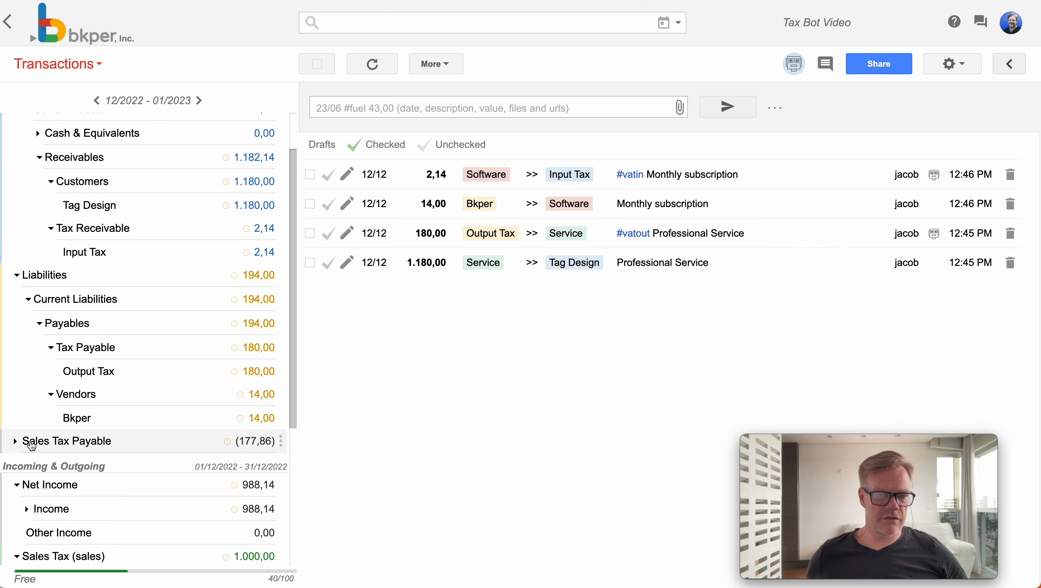
scroll(36, 446, "down", 1)
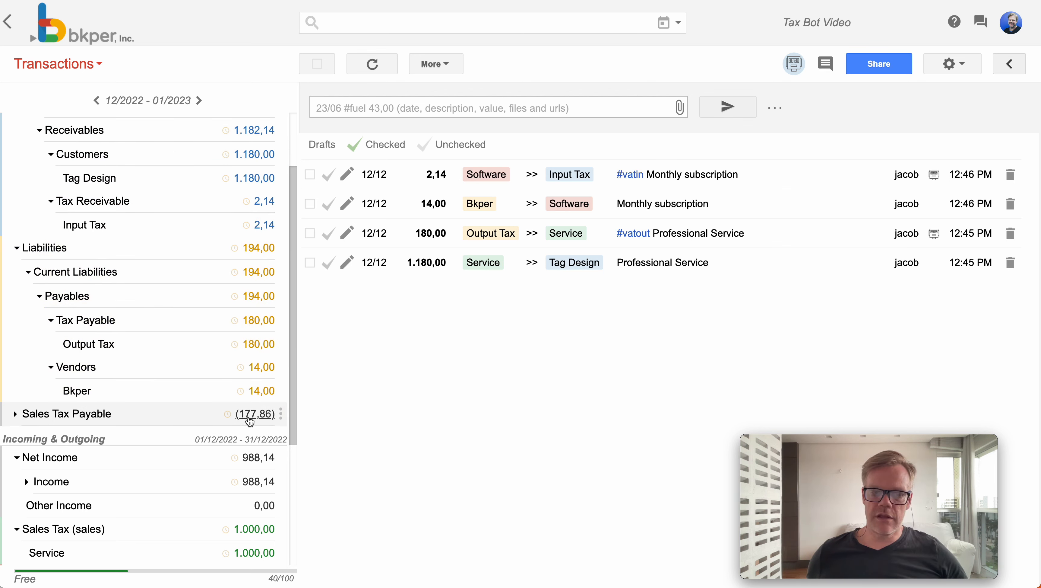
left_click(15, 414)
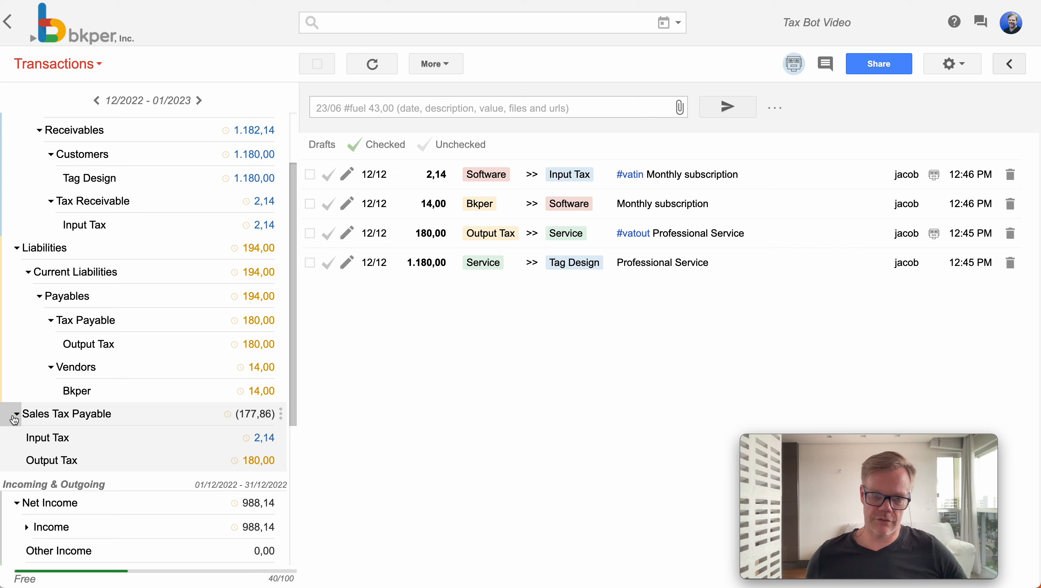
scroll(62, 415, "down", 1)
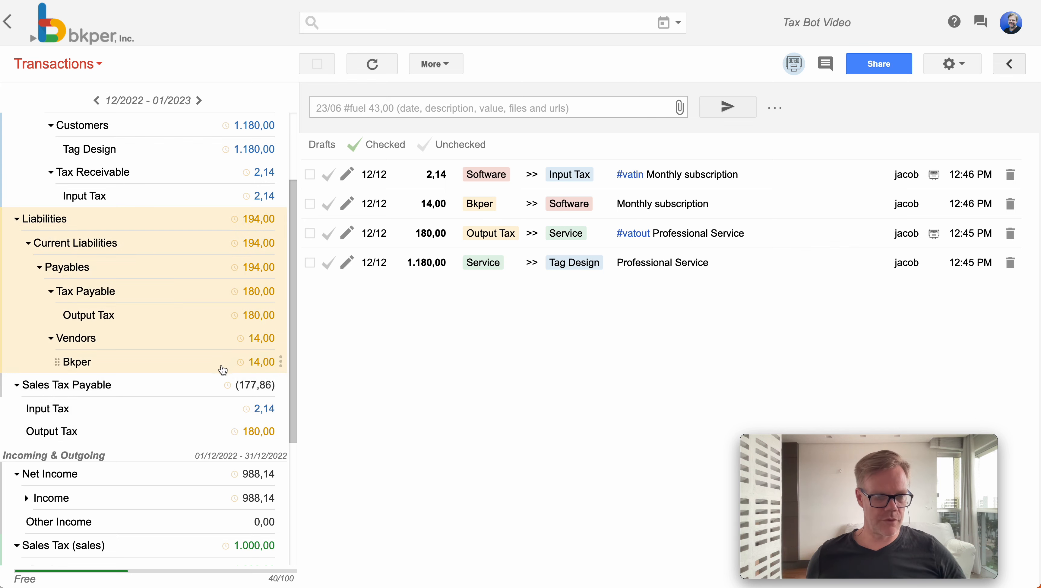
- Collapse the Liabilities, Assets, Sales Tax Payable and Net Income groups
left_click(19, 218)
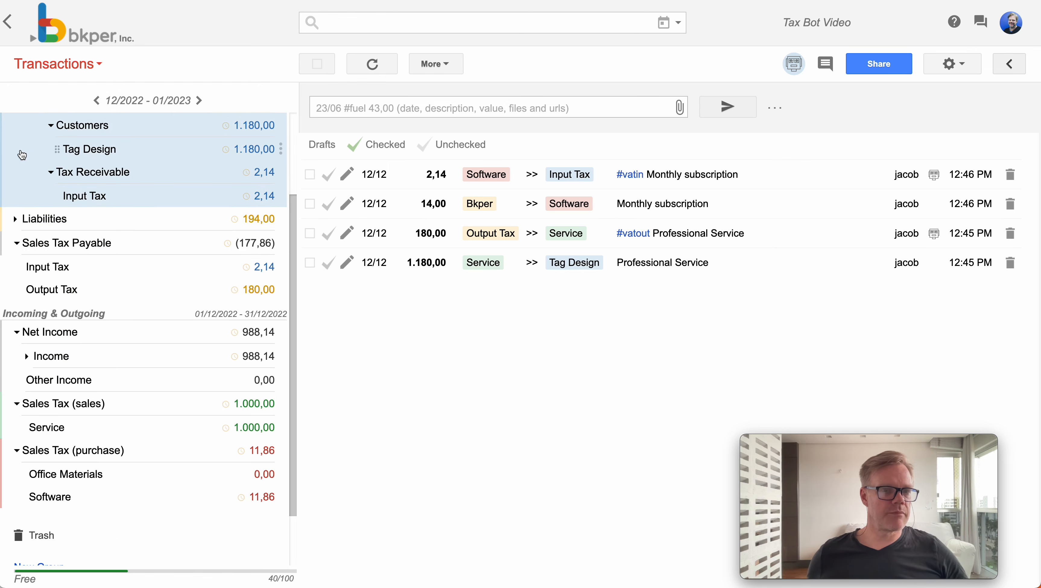
scroll(23, 154, "up", 3)
left_click(16, 144)
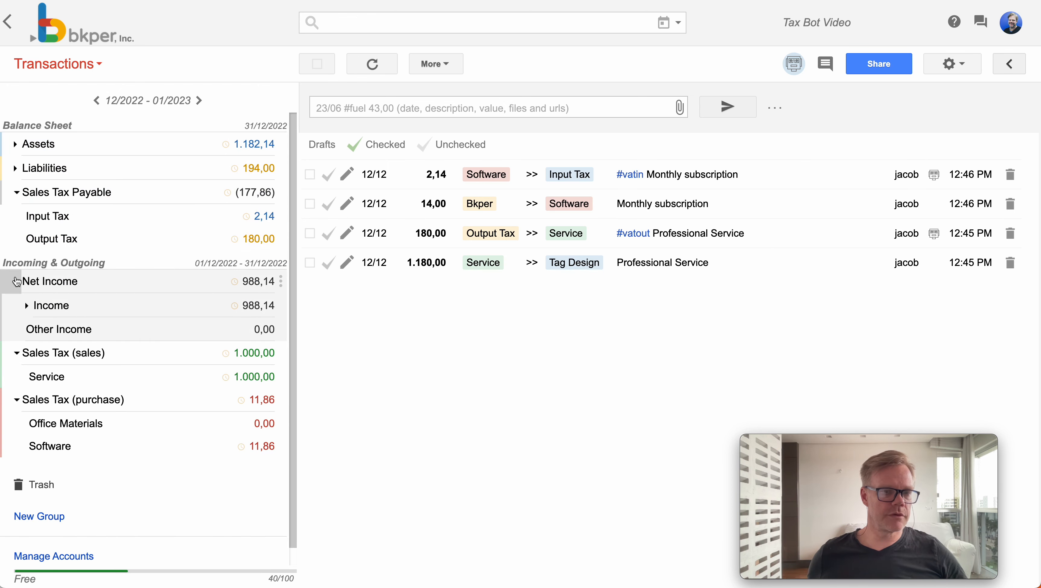
left_click(17, 189)
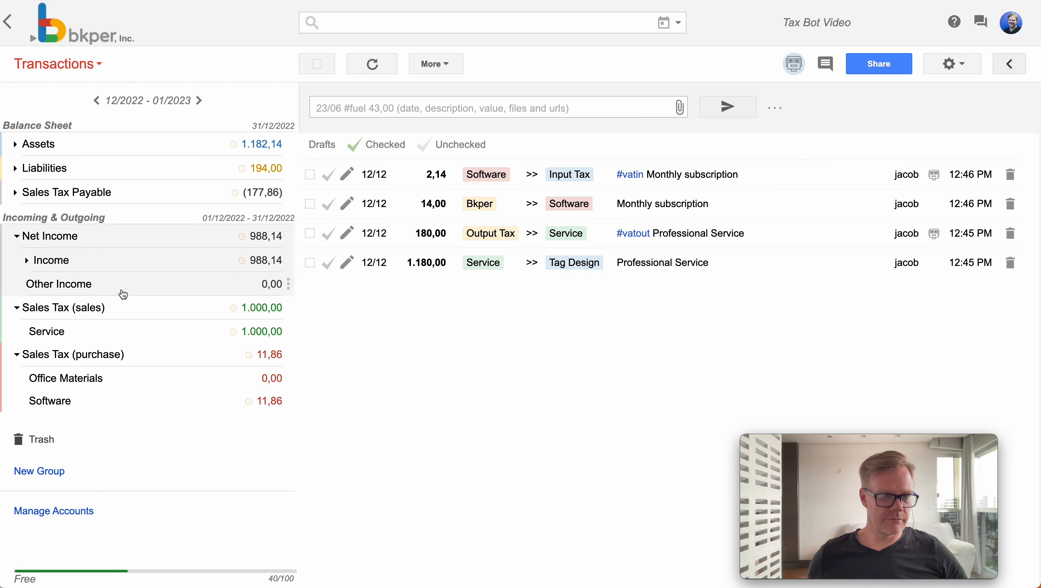
left_click(18, 237)
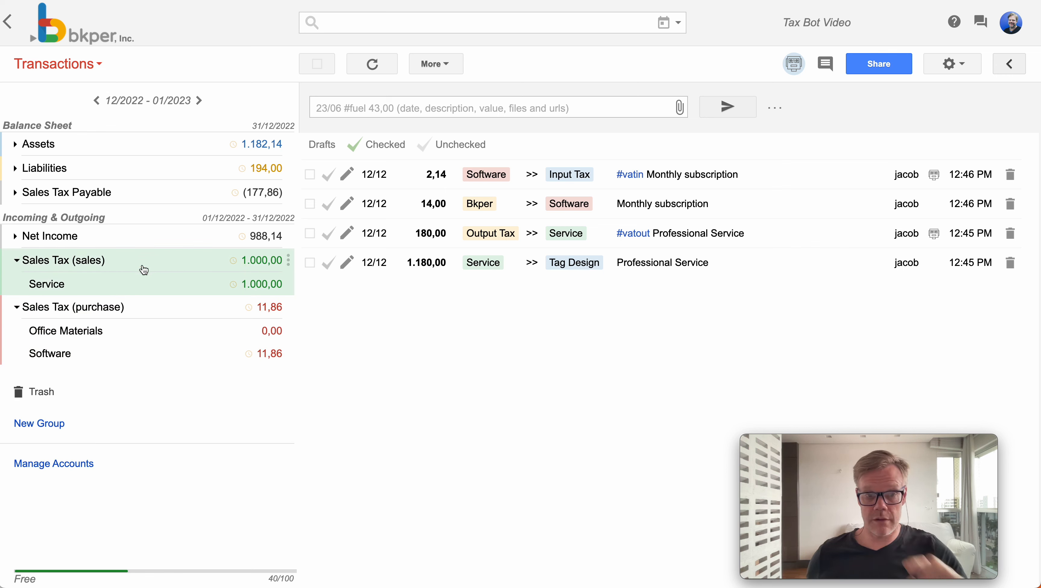
- Hide the Sales Tax (sales) and Sales Tax (purchase) groups from the transactions view
mouse_move(122, 271)
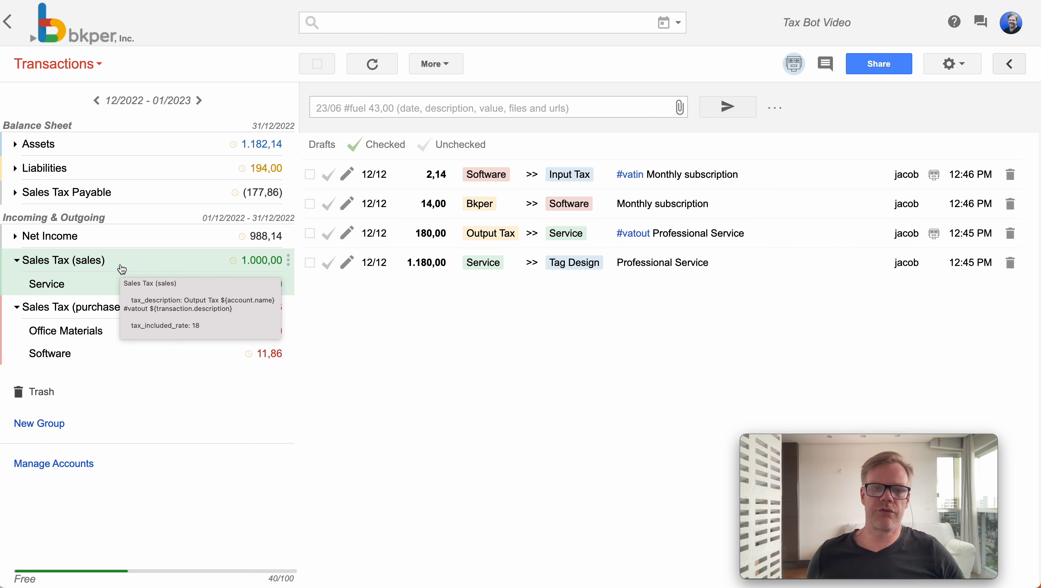
left_click(289, 260)
left_click(333, 315)
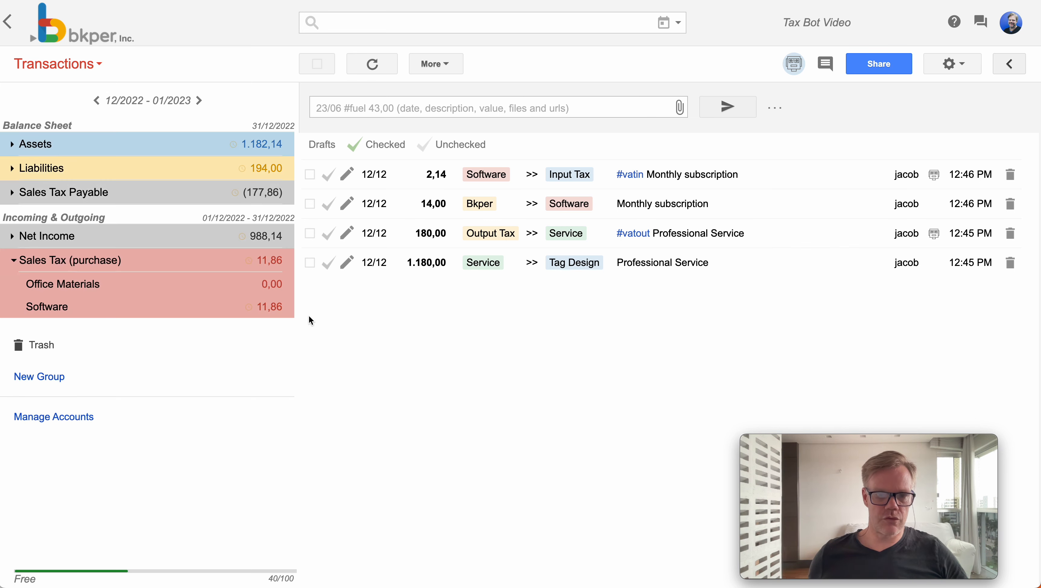
left_click(289, 260)
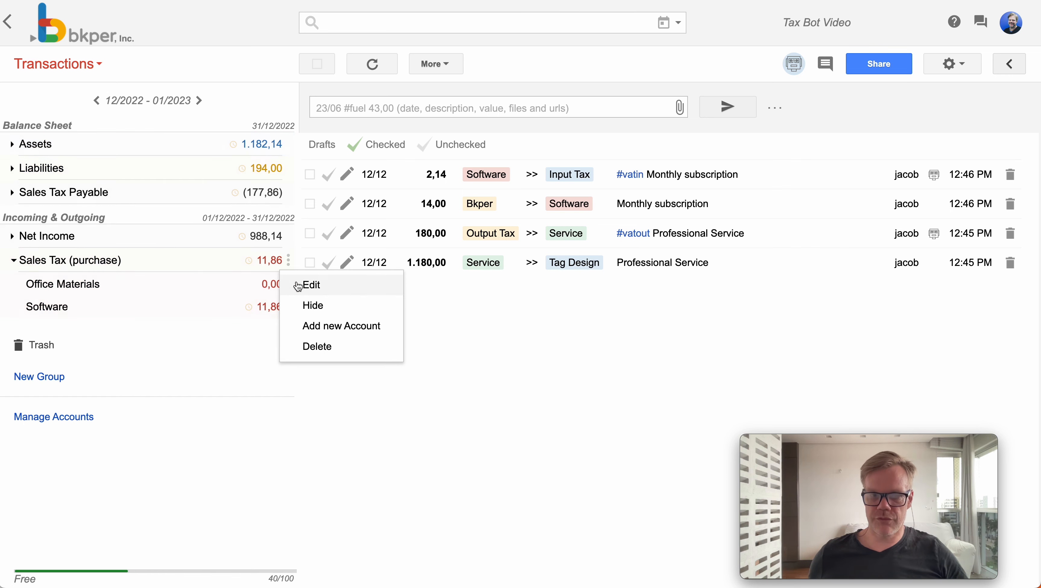
left_click(307, 305)
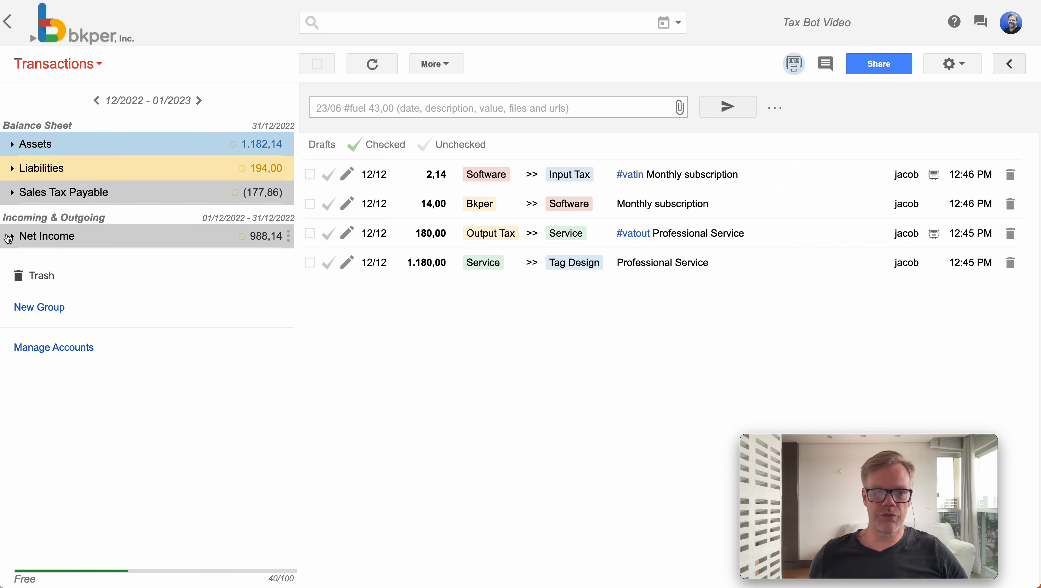
- Examine the Gross Margin and Expenses groups within Income under Net Income, then collapse Net Income
left_click(9, 237)
left_click(23, 261)
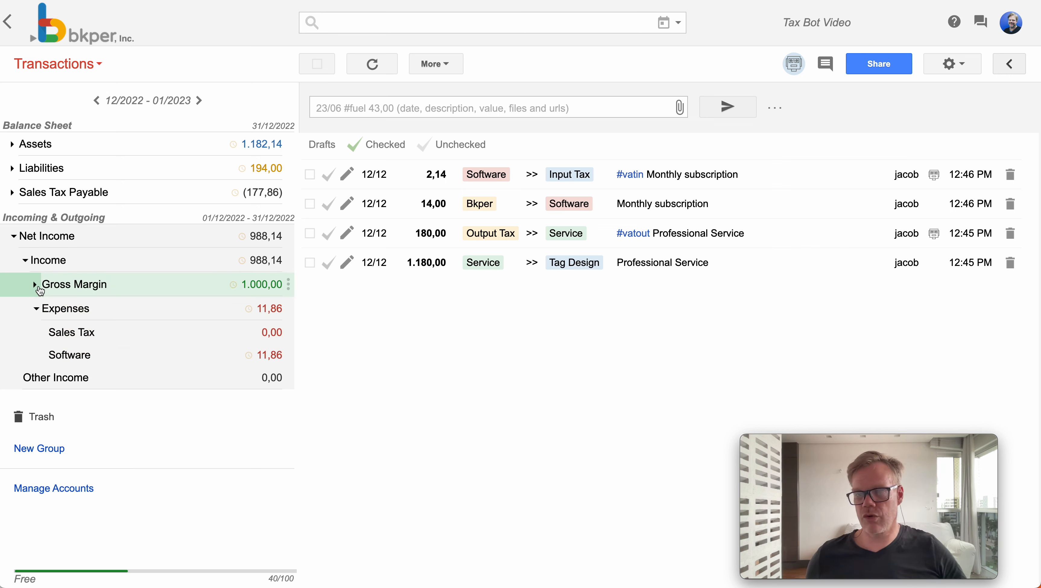
left_click(15, 237)
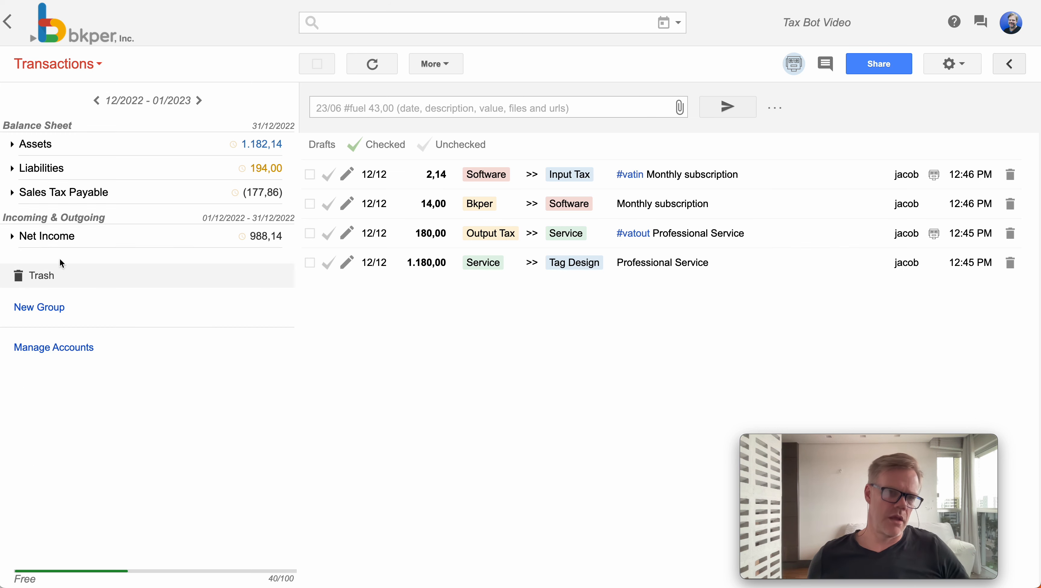
- Switch to the accounts view and show the hidden Sales Tax (sales) and Sales Tax (purchase) groups again
left_click(67, 68)
left_click(58, 109)
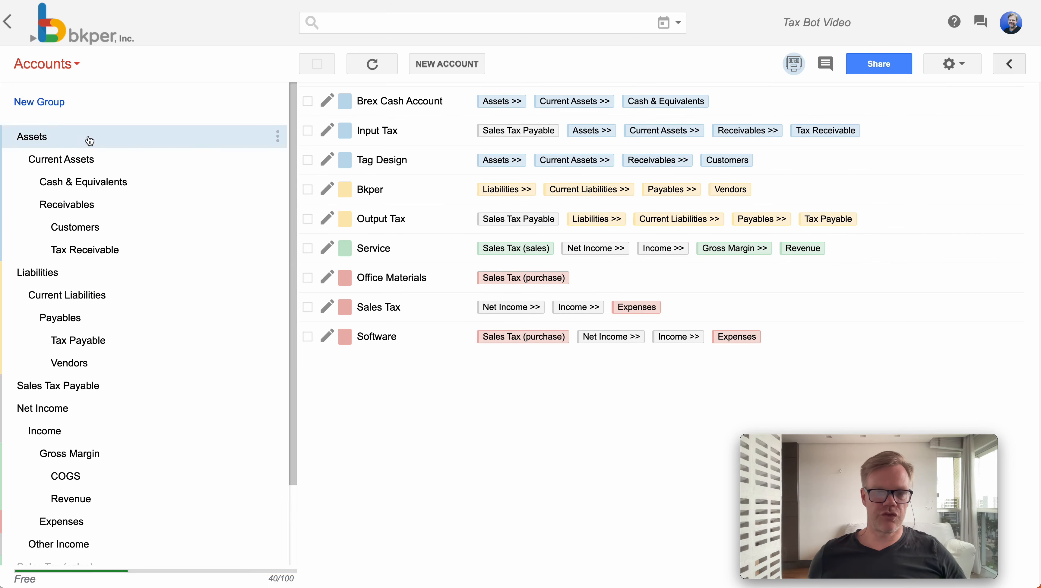
scroll(82, 309, "down", 3)
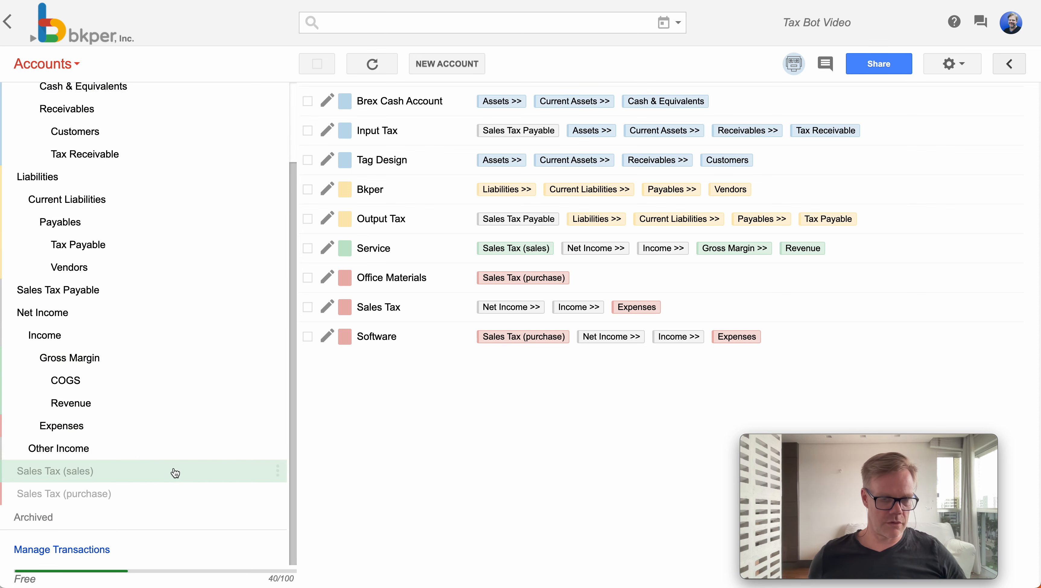
left_click(277, 473)
left_click(311, 446)
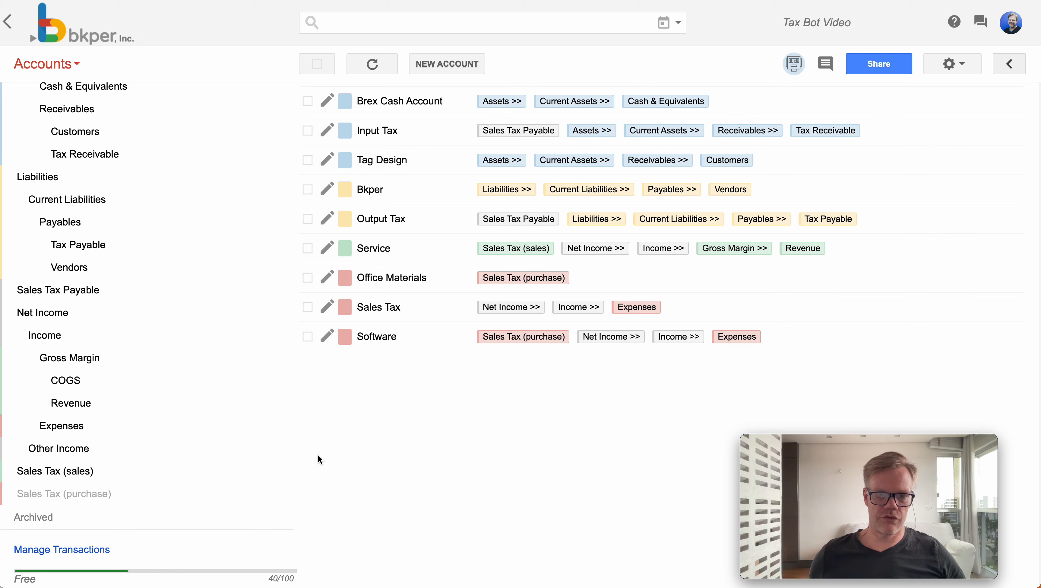
left_click(285, 493)
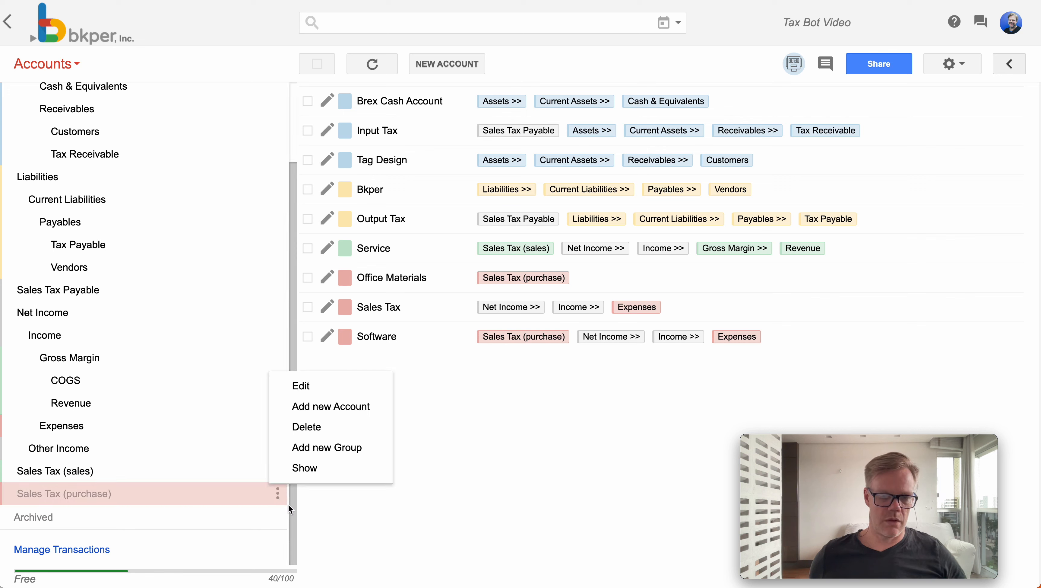
left_click(326, 473)
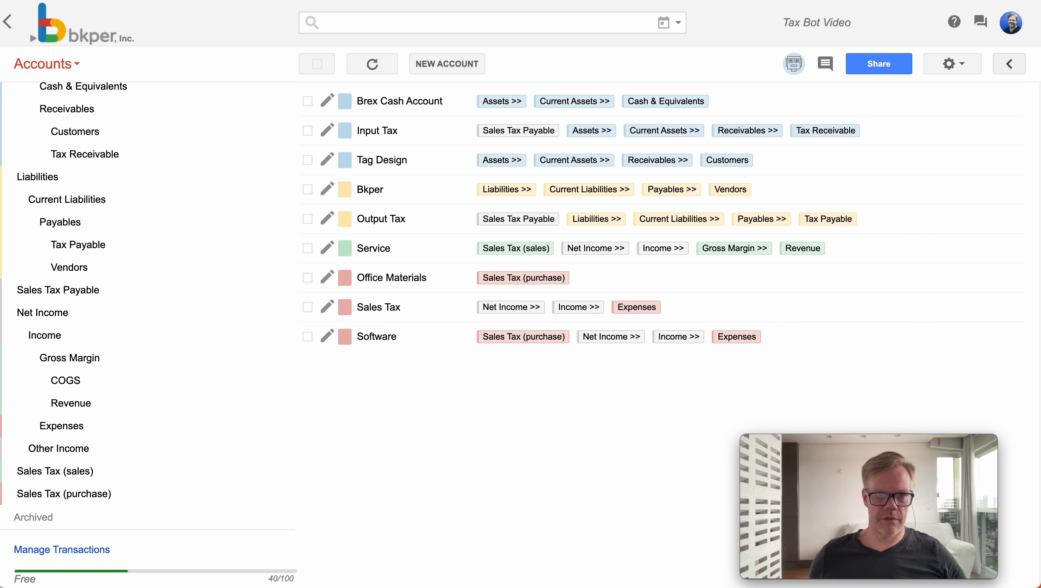
- Return to the transactions view and collapse the Sales Tax (sales) and Sales Tax (purchase) groups
left_click(32, 65)
left_click(60, 87)
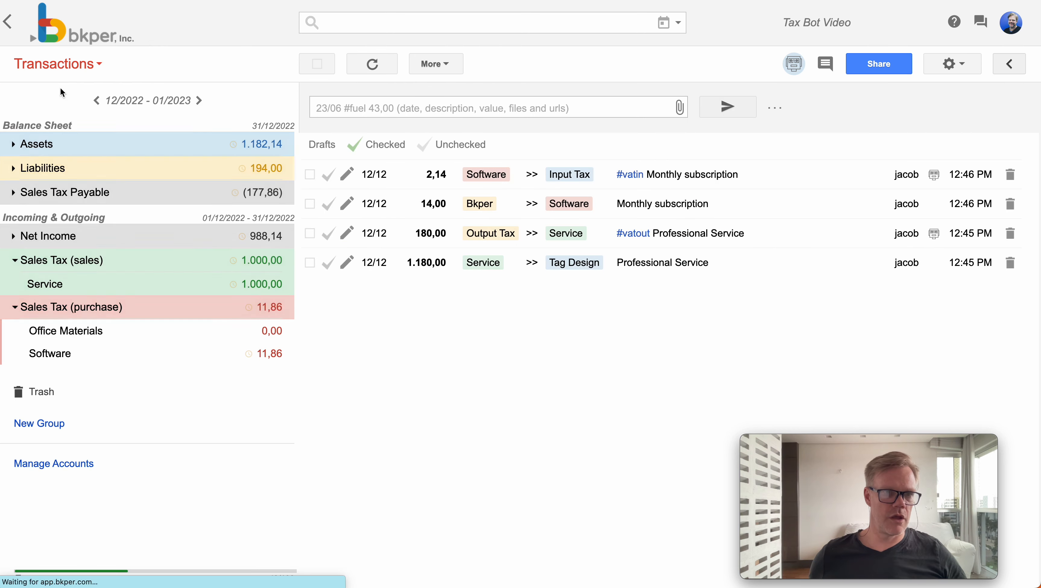
left_click(16, 260)
left_click(18, 286)
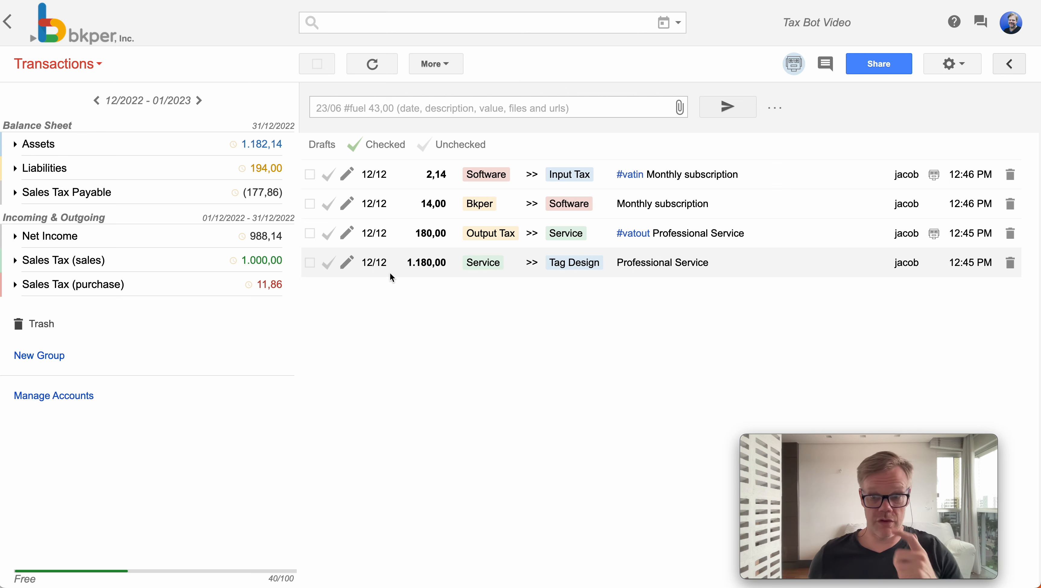